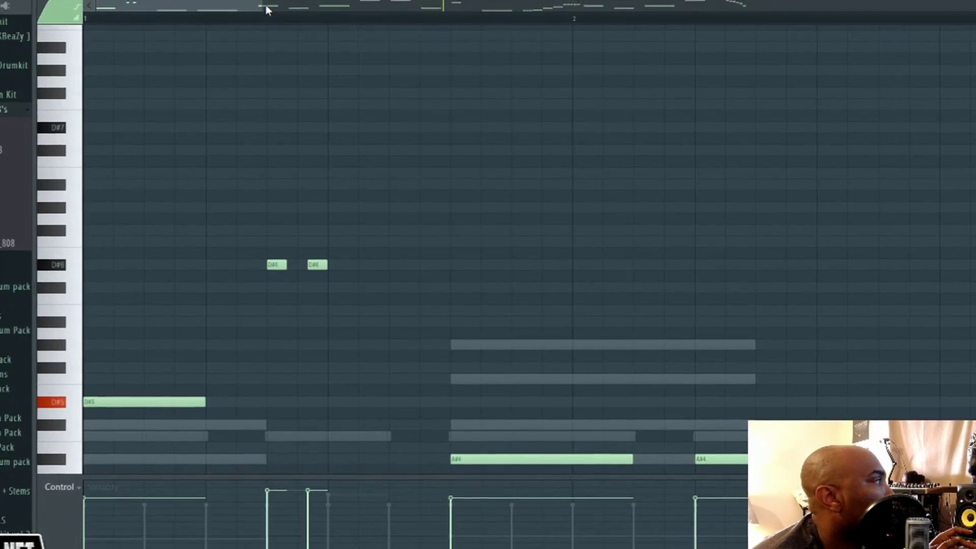
Zoom out the piano roll and bring up ElectraX with the ARPP - ArtPalace preset.
drag(267, 10, 573, 9)
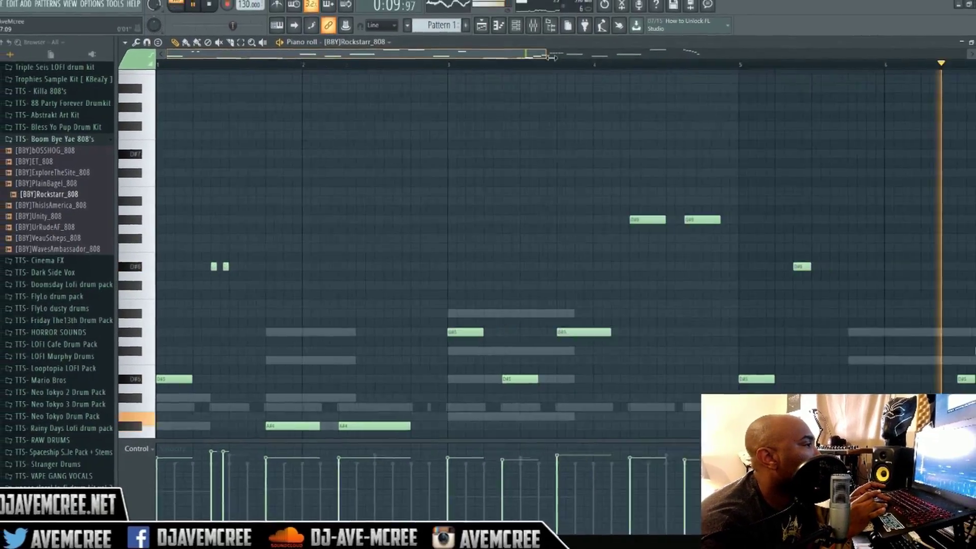
drag(551, 57, 689, 72)
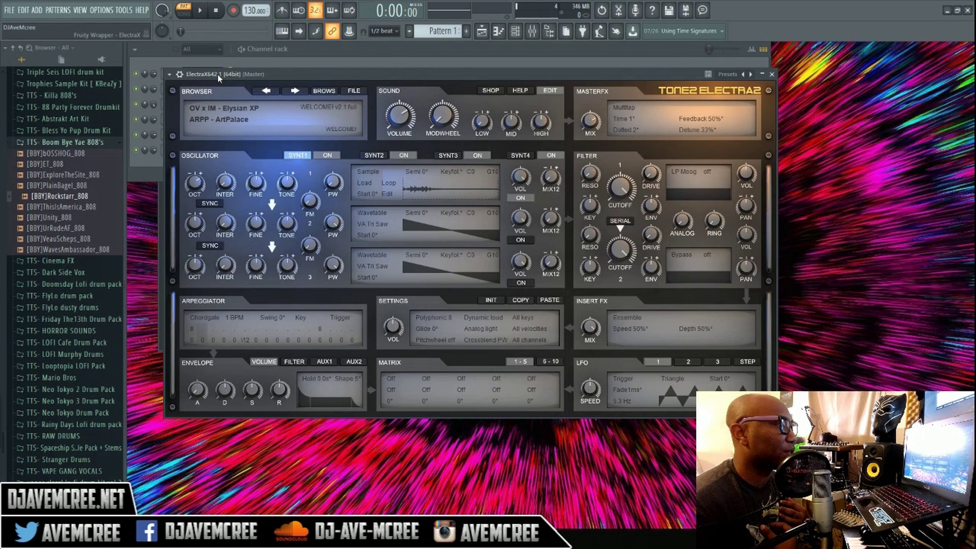
Start recording with a count-in, then show the Channel rack with F6.
key(space)
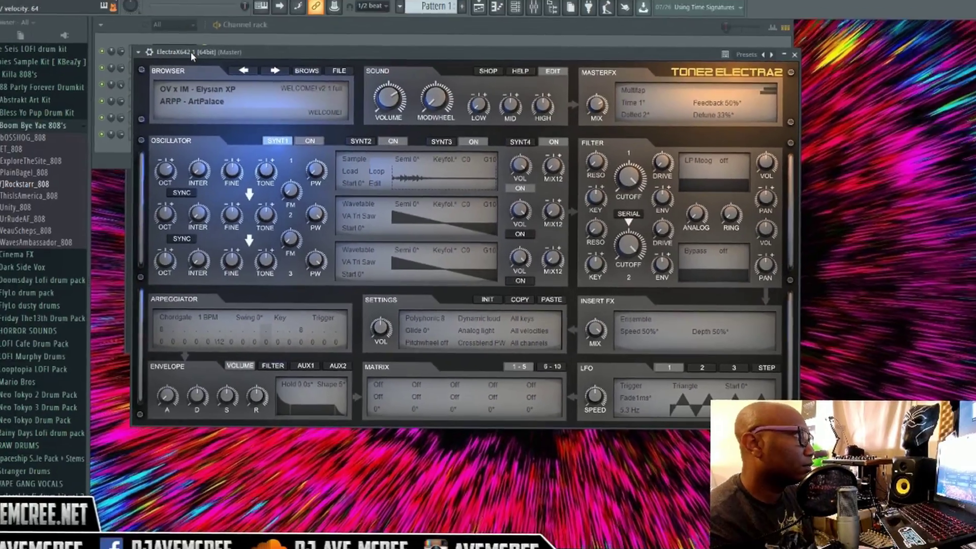
key(F6)
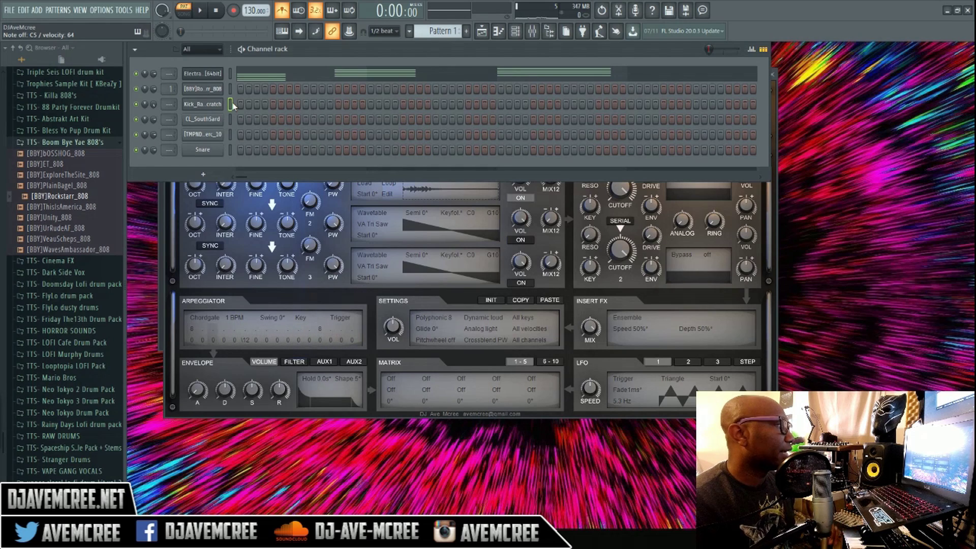
Open the Kick_RackfromScratch channel's settings window.
click(205, 105)
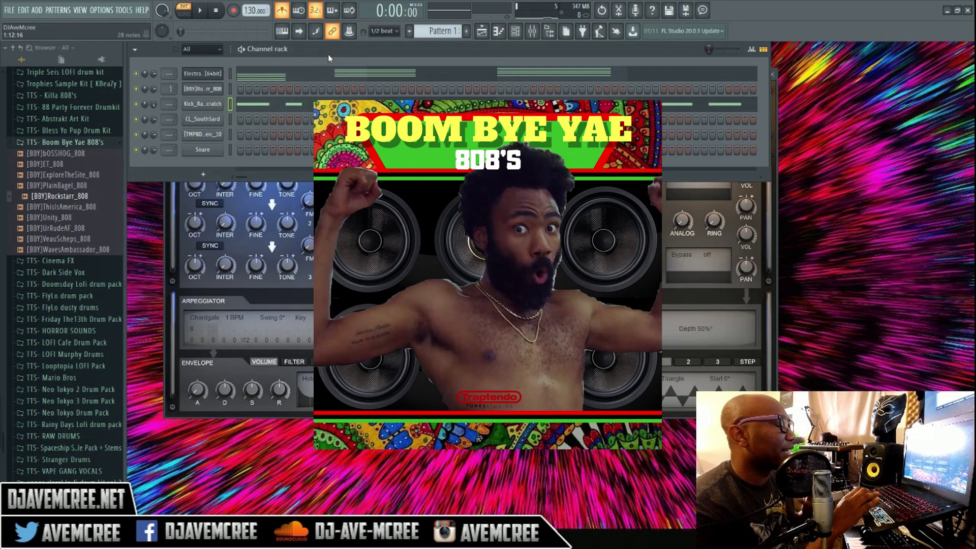
Audition 808 samples from the pack and load [BBY]Rockstarr_808 into the 808 channel.
click(96, 155)
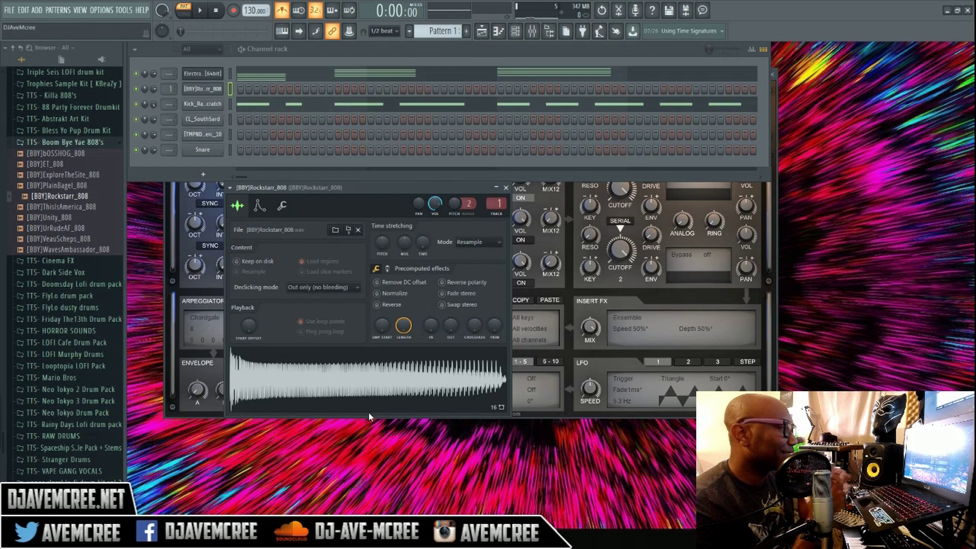
Autodetect the Rockstarr_808 root note in Edison as C1 with 14 cents fine tune.
right_click(372, 404)
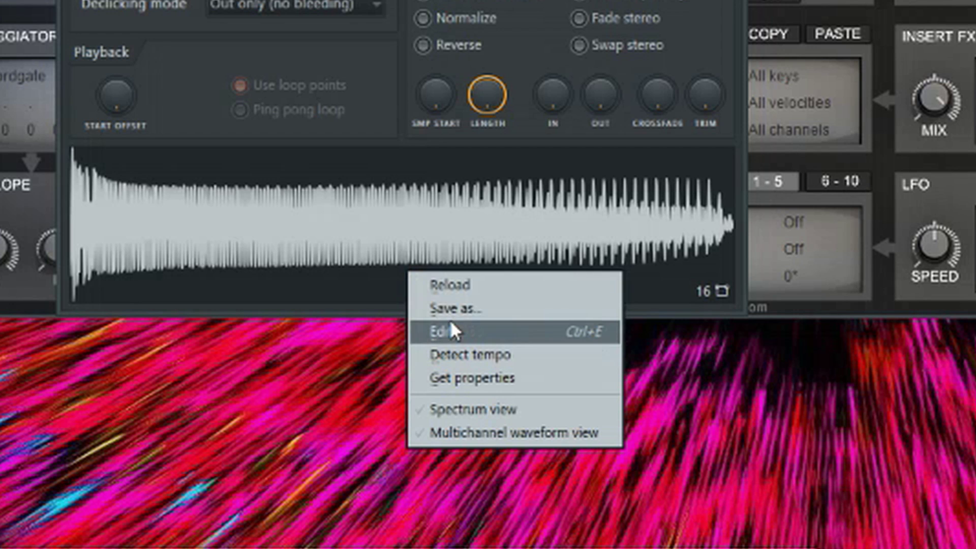
click(450, 330)
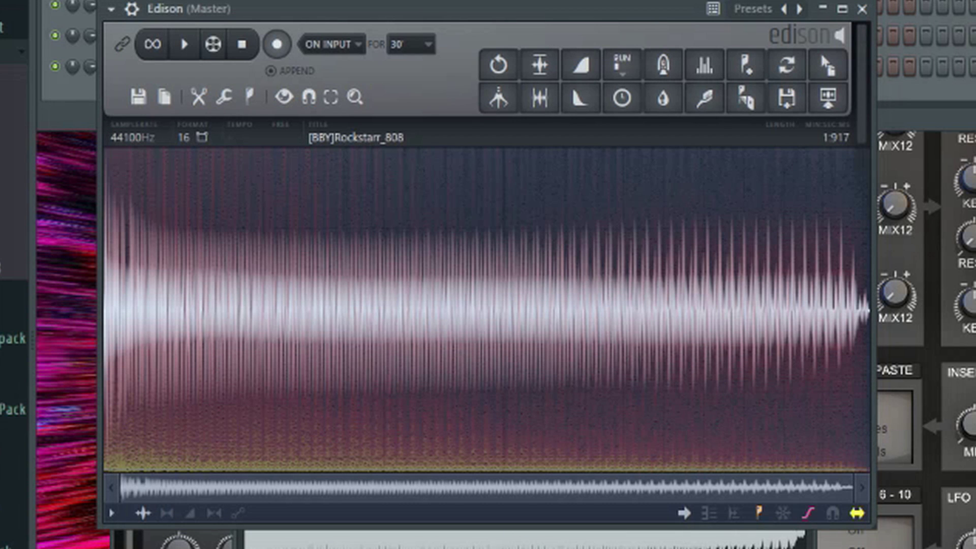
click(135, 142)
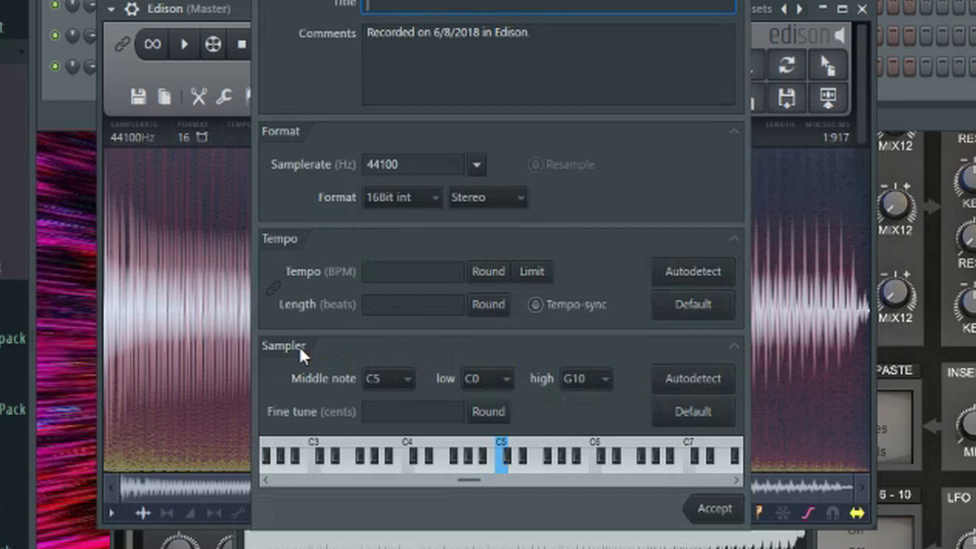
click(696, 387)
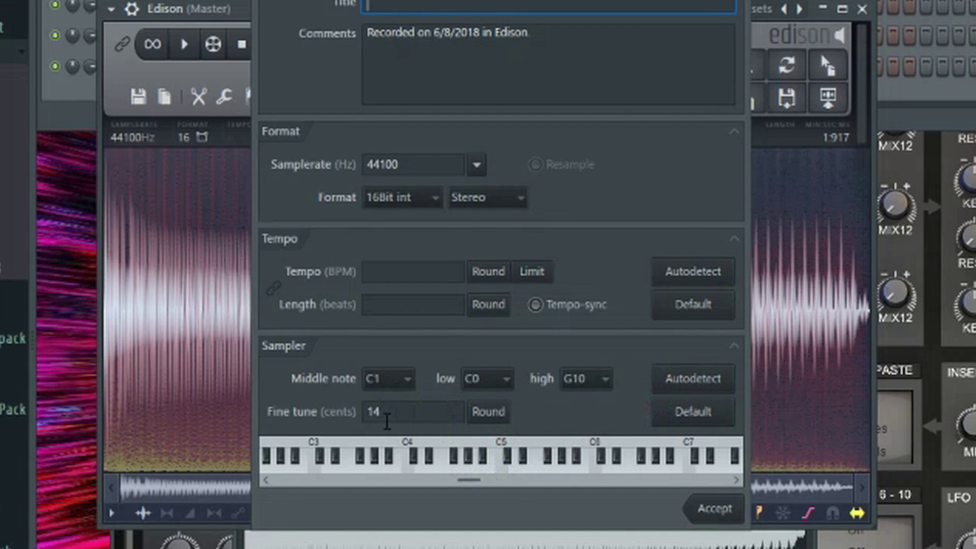
key(Return)
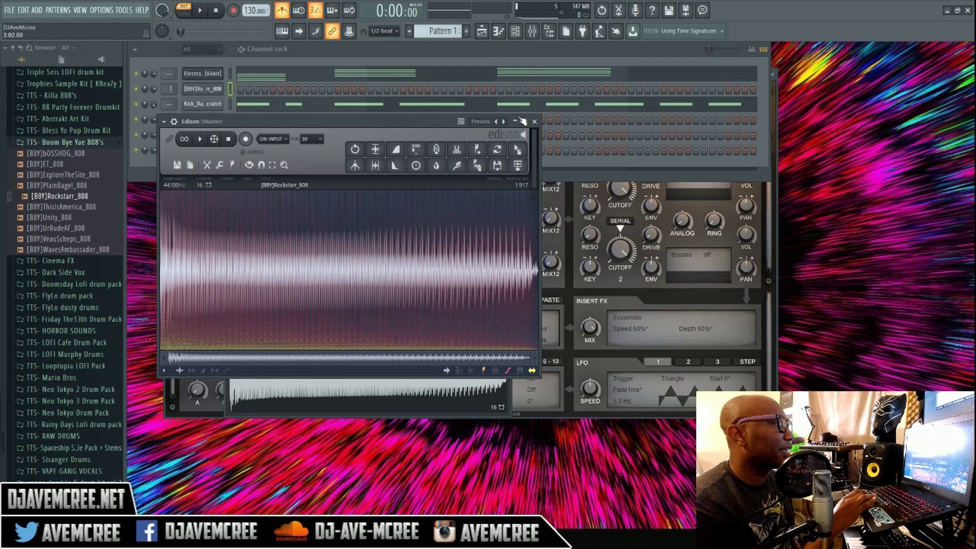
click(535, 122)
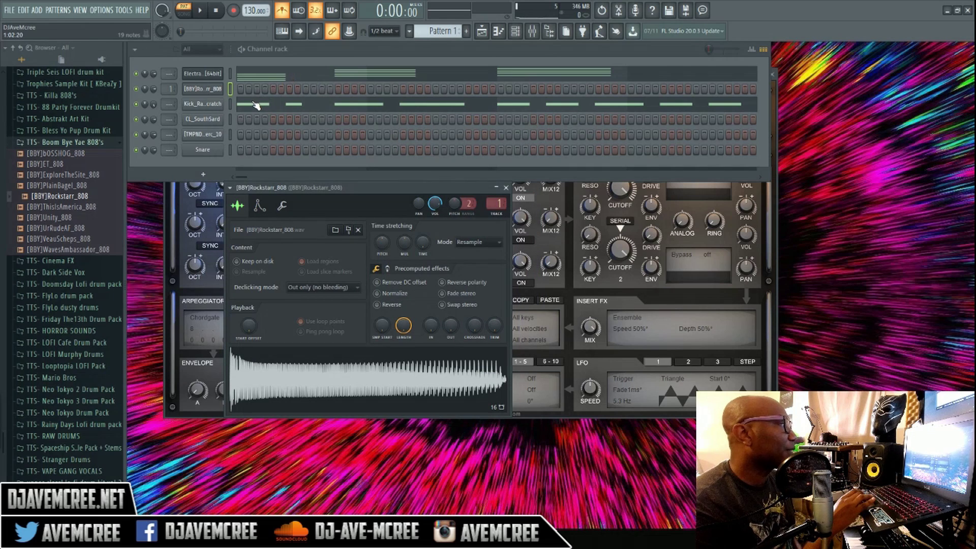
Paste the kick's rhythm into the Rockstarr_808 channel and view it in the piano roll.
right_click(222, 87)
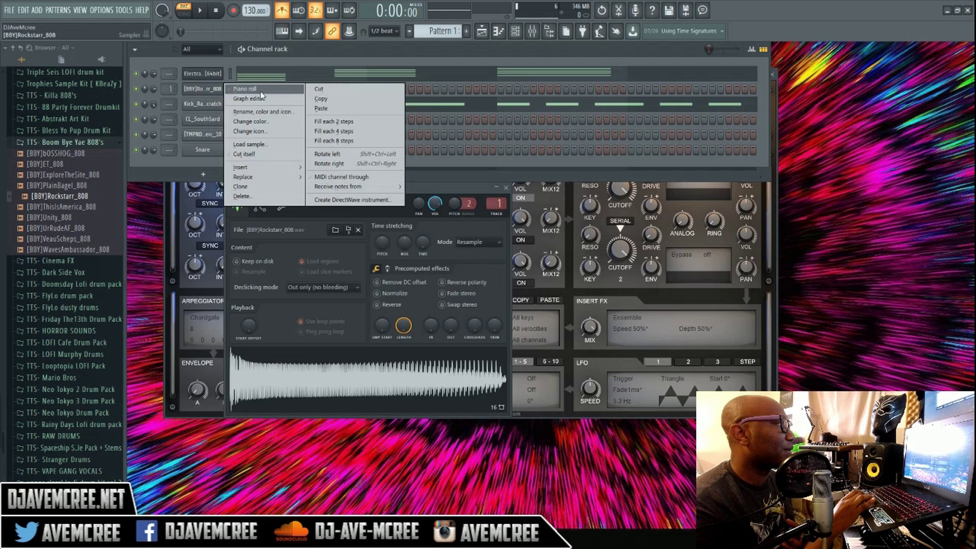
click(319, 108)
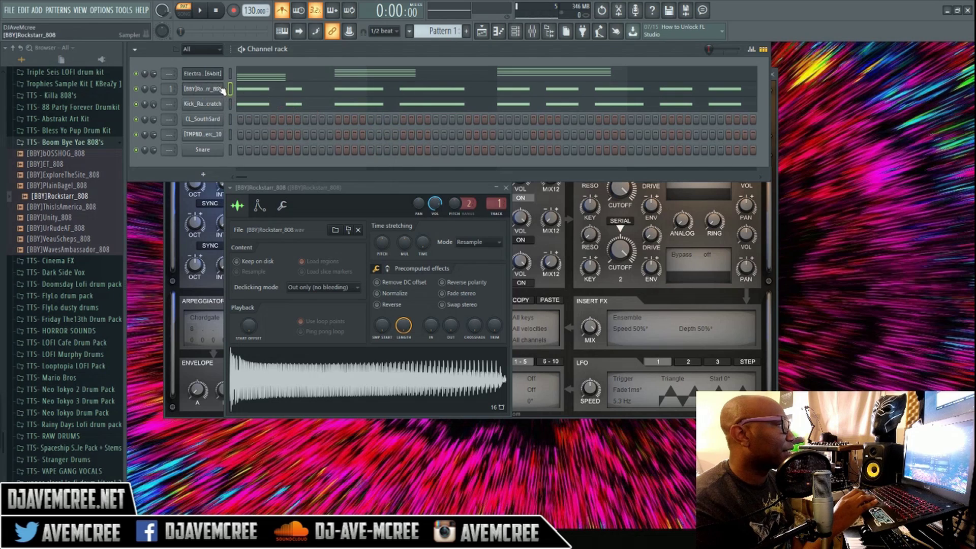
key(F7)
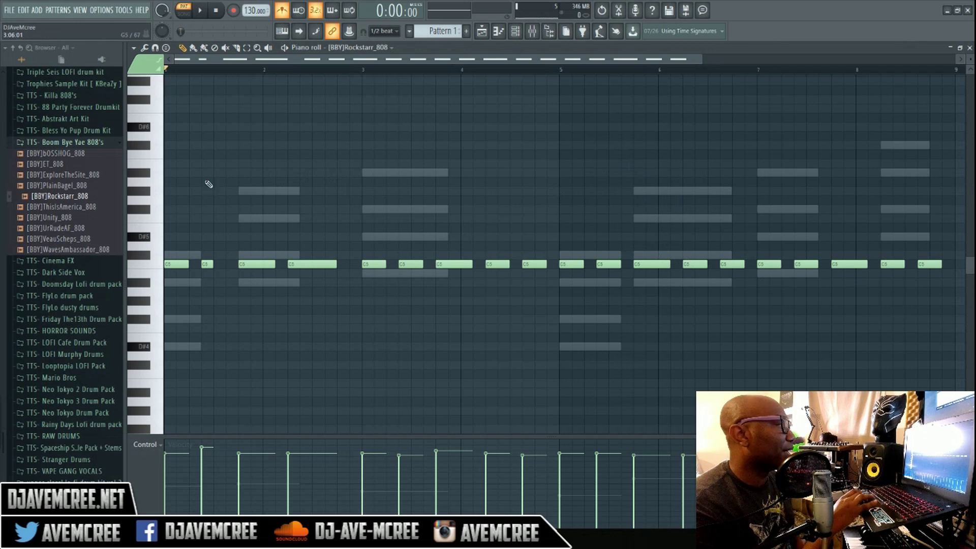
Turn on scale highlighting with root D# and the Minor Natural (Aeolian) scale.
click(134, 49)
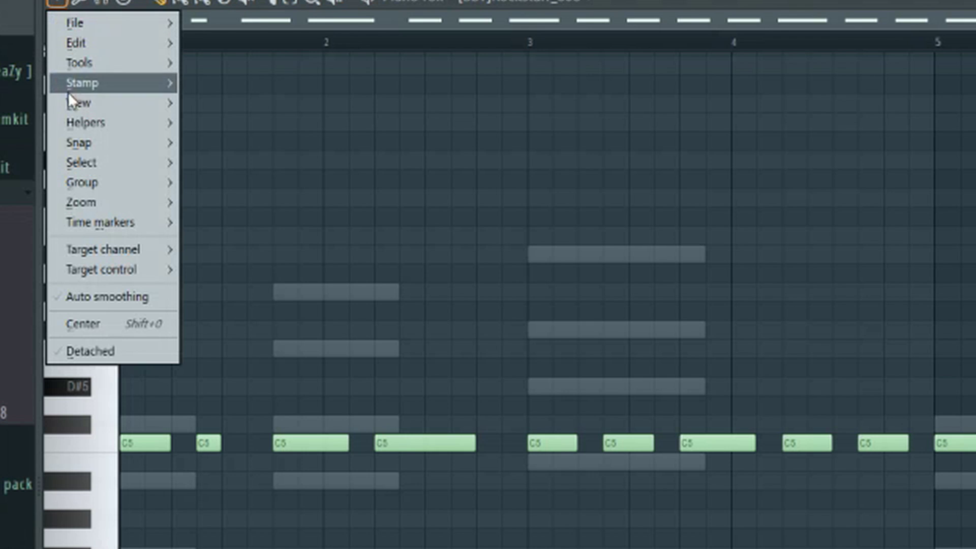
mouse_move(79, 118)
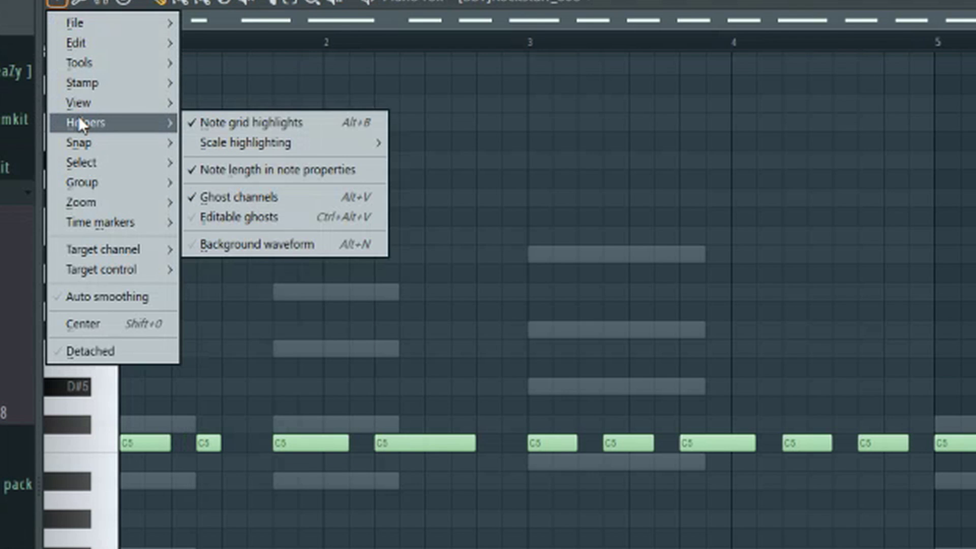
mouse_move(224, 143)
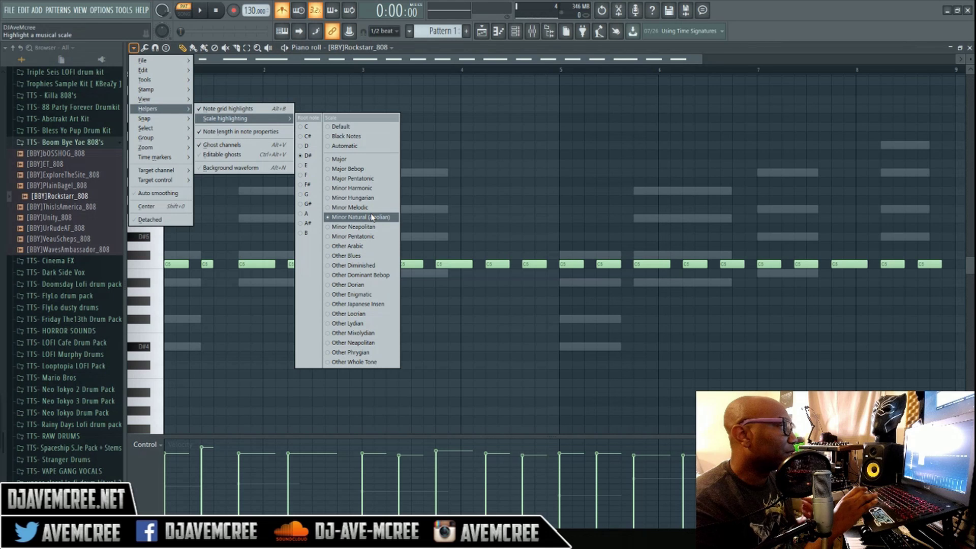
click(546, 345)
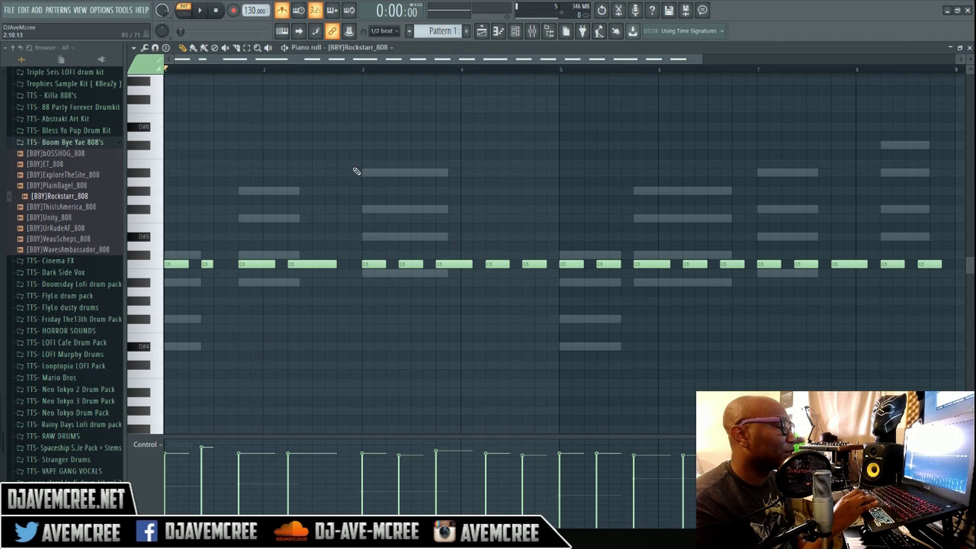
Move all 808 notes up three semitones from C5 to D#5.
key(ctrl+a)
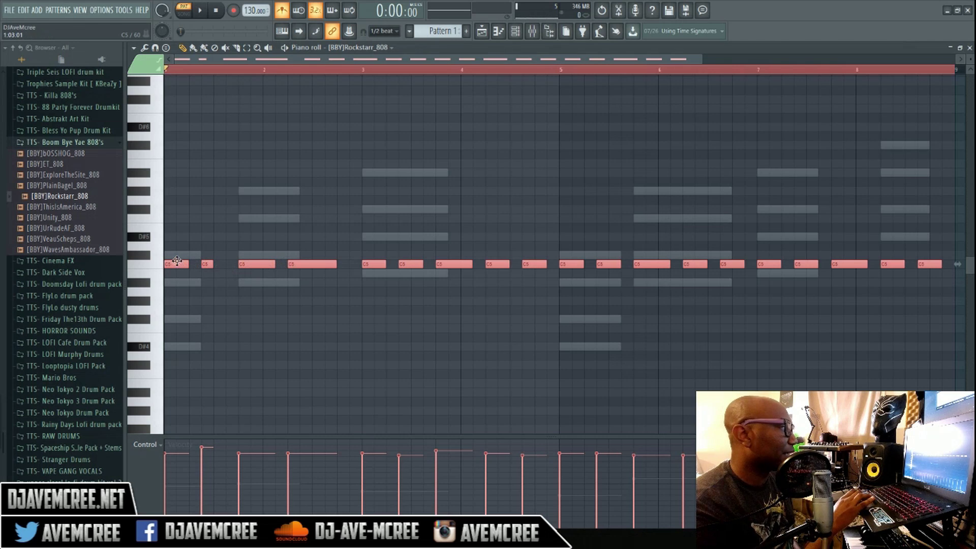
drag(177, 261, 172, 235)
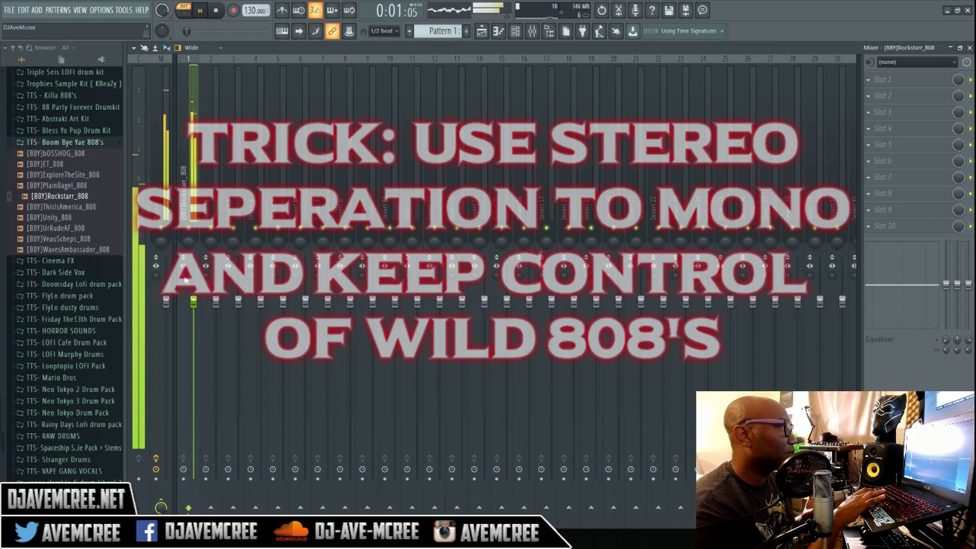
Listen back to the D#5 808 a couple of times, then close the Mixer.
key(space)
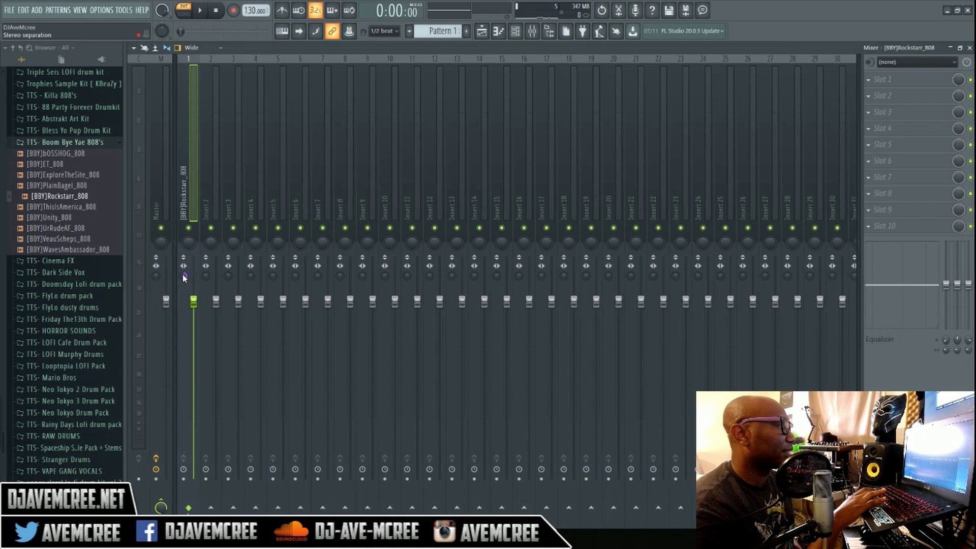
key(space)
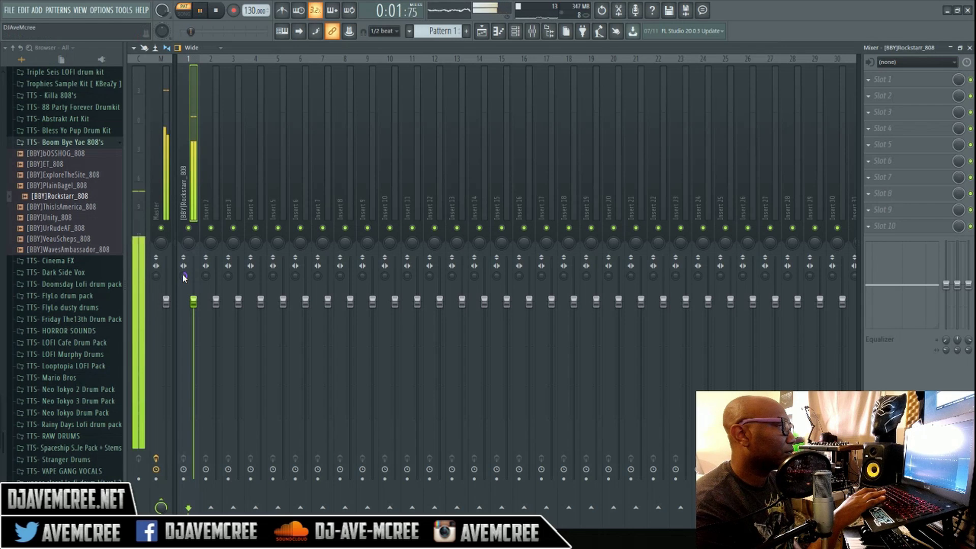
key(space)
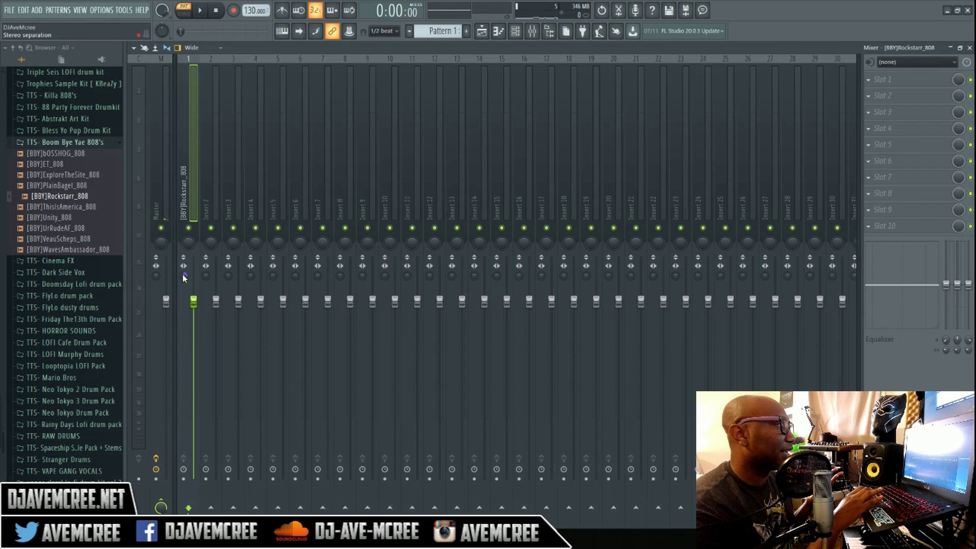
key(space)
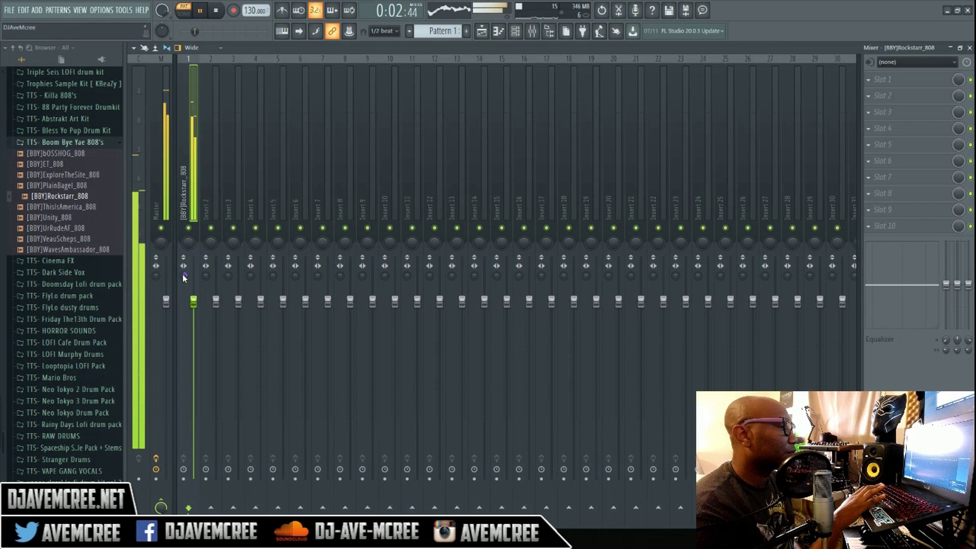
key(space)
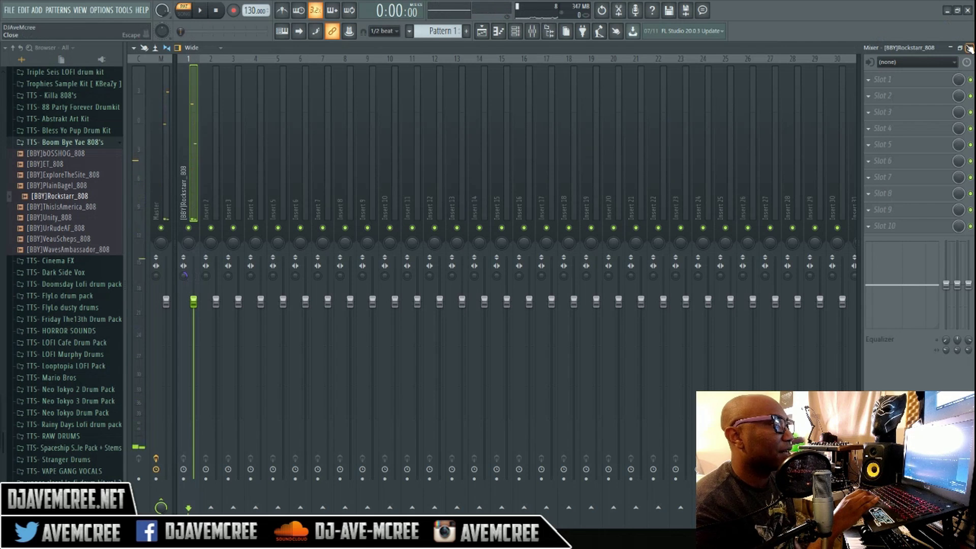
click(970, 47)
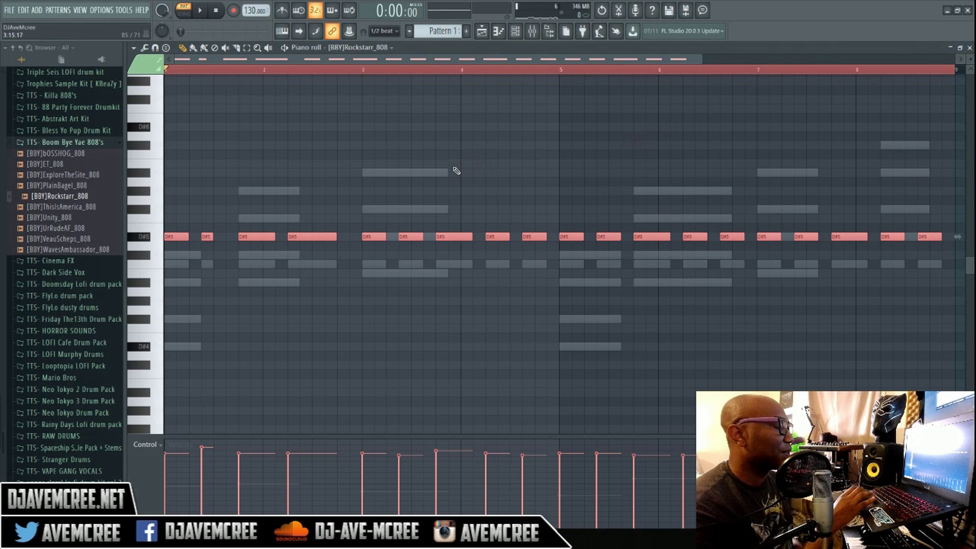
Spread individual D#5 808 notes to new pitches such as D#6, A#4 and G#6.
key(ctrl+d)
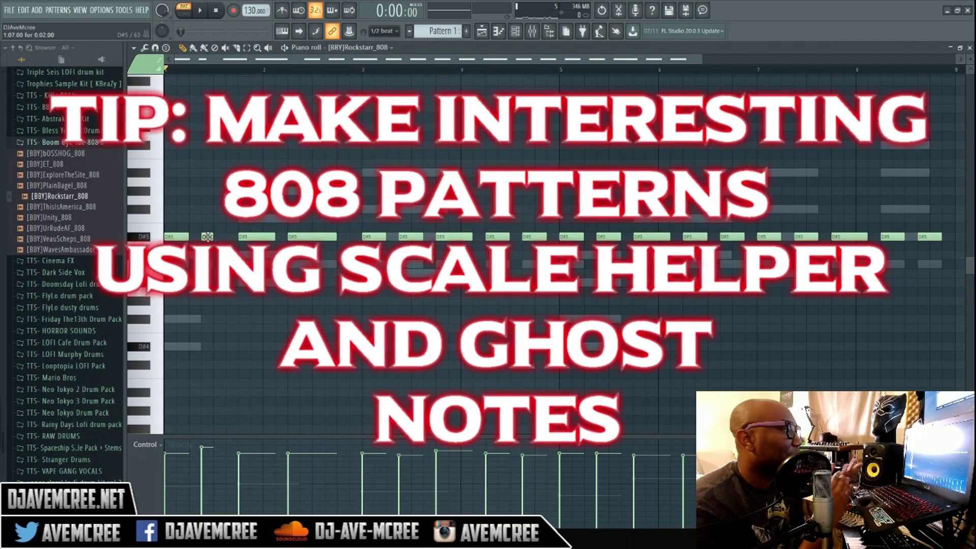
key(space)
drag(207, 237, 208, 126)
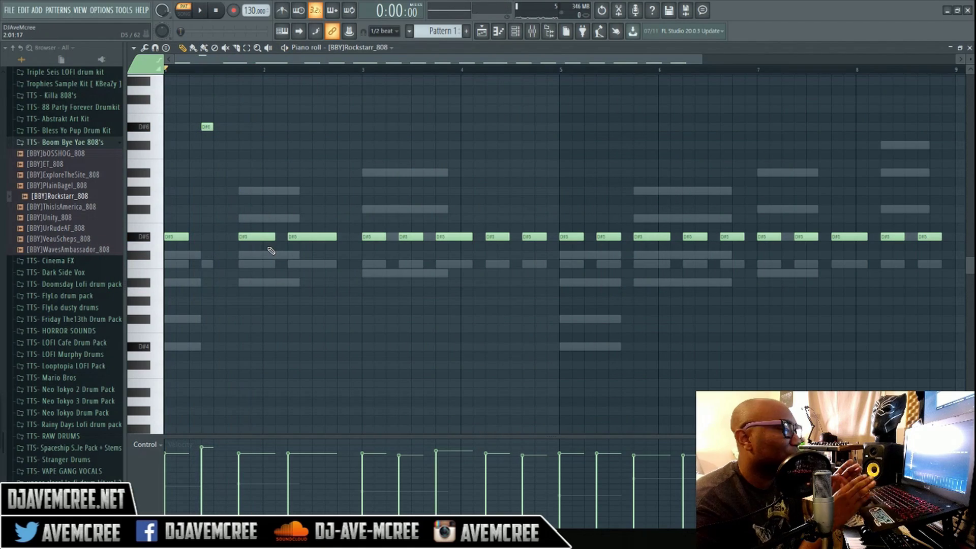
drag(256, 236, 257, 282)
drag(312, 236, 312, 282)
drag(374, 236, 373, 190)
drag(448, 236, 449, 190)
drag(497, 236, 497, 81)
drag(534, 236, 534, 80)
Duplicate bars 1–4 onto bars 5–8 and play the pattern from bar 5.
key(space)
key(ctrl+b)
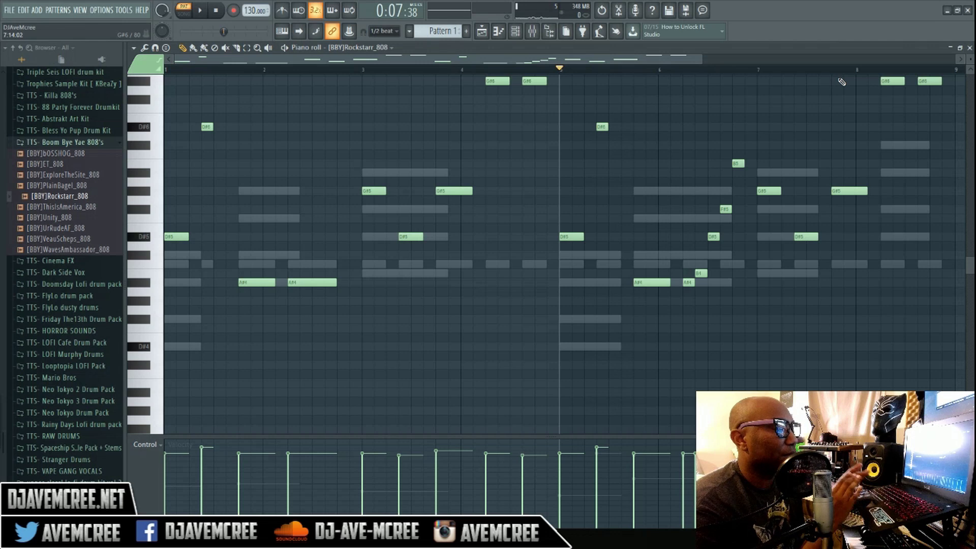
key(space)
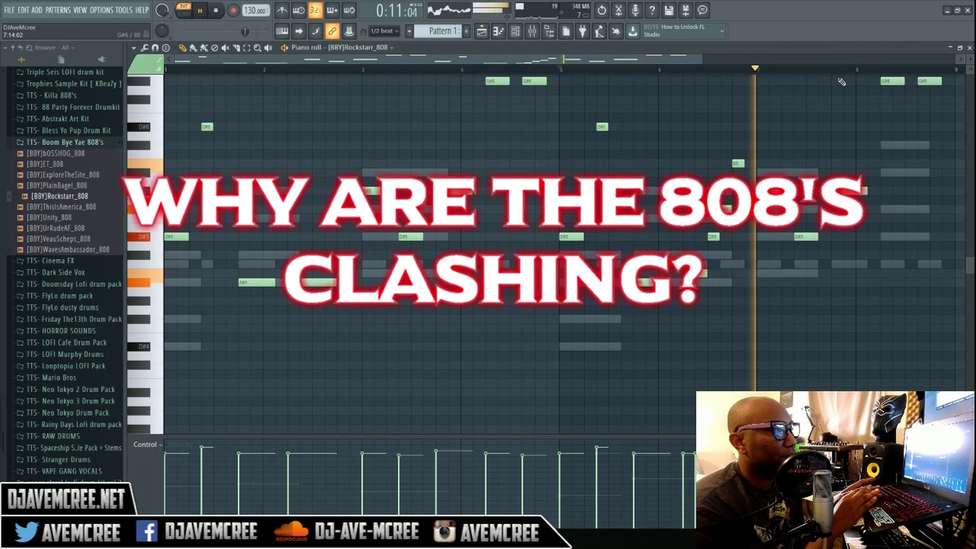
key(space)
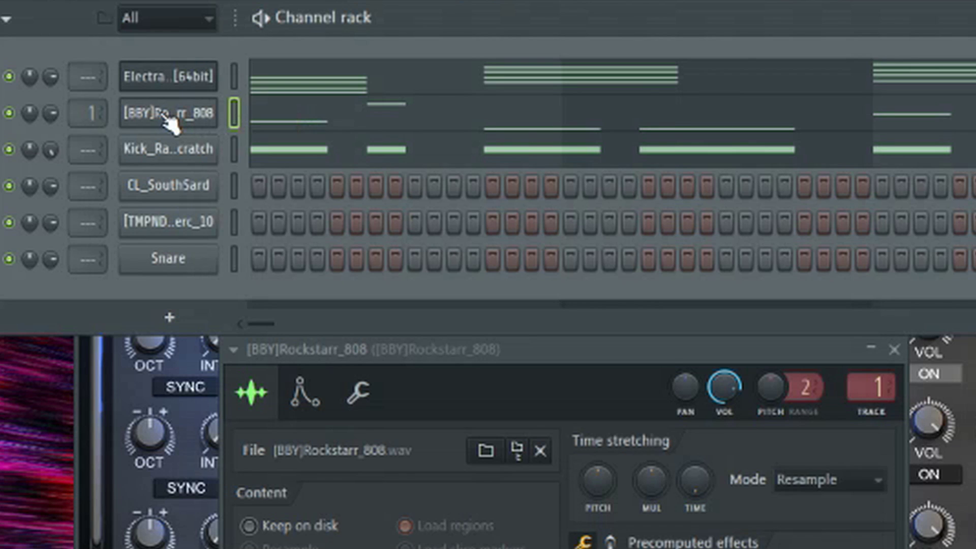
Set the 808 channel to Cut itself and play back to confirm the 808s no longer clash.
right_click(160, 111)
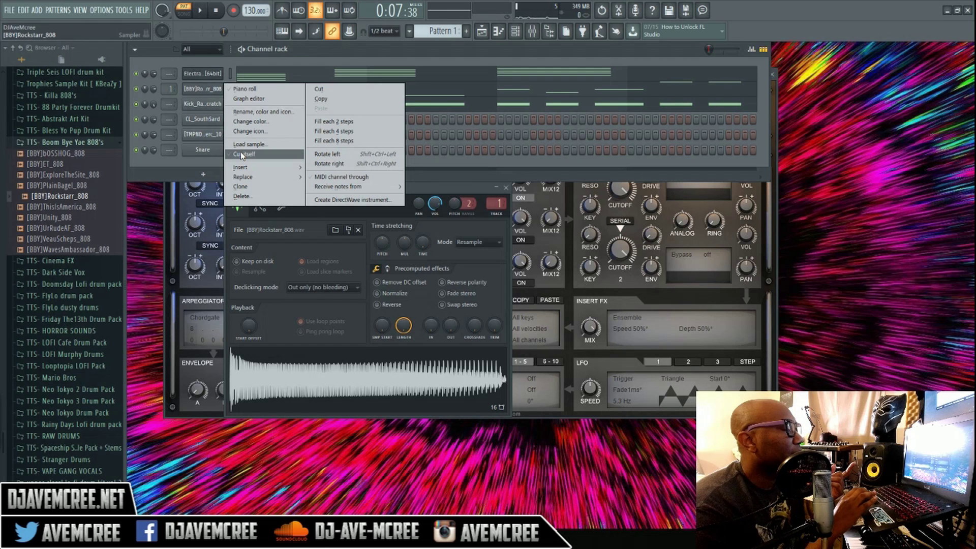
click(258, 264)
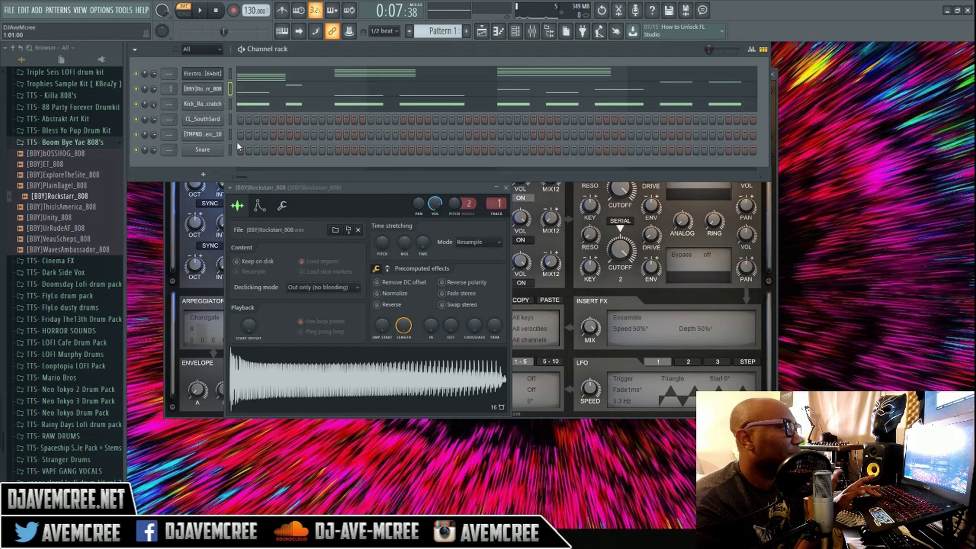
key(space)
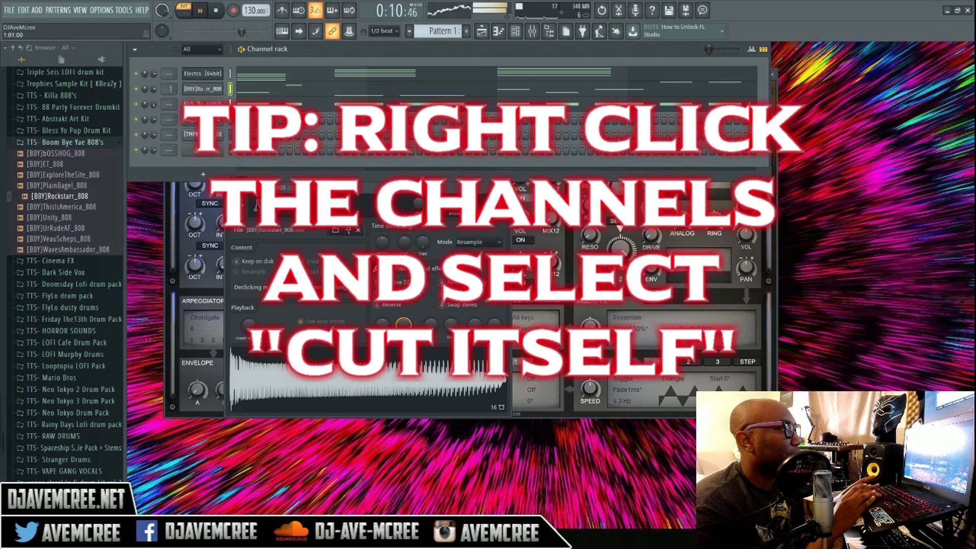
key(space)
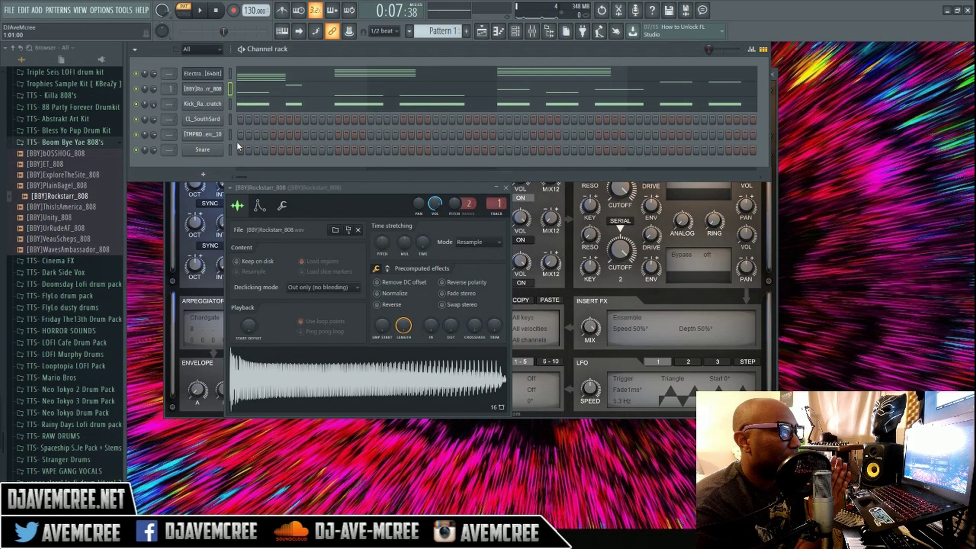
Open and dismiss the kick channel's options menu, then open the CL_SouthSard channel's options.
right_click(237, 141)
click(256, 169)
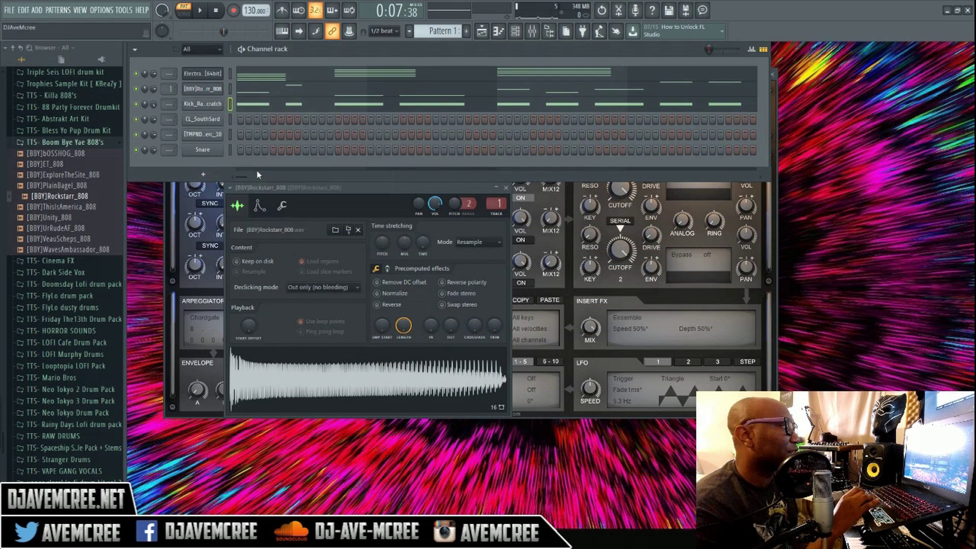
right_click(210, 120)
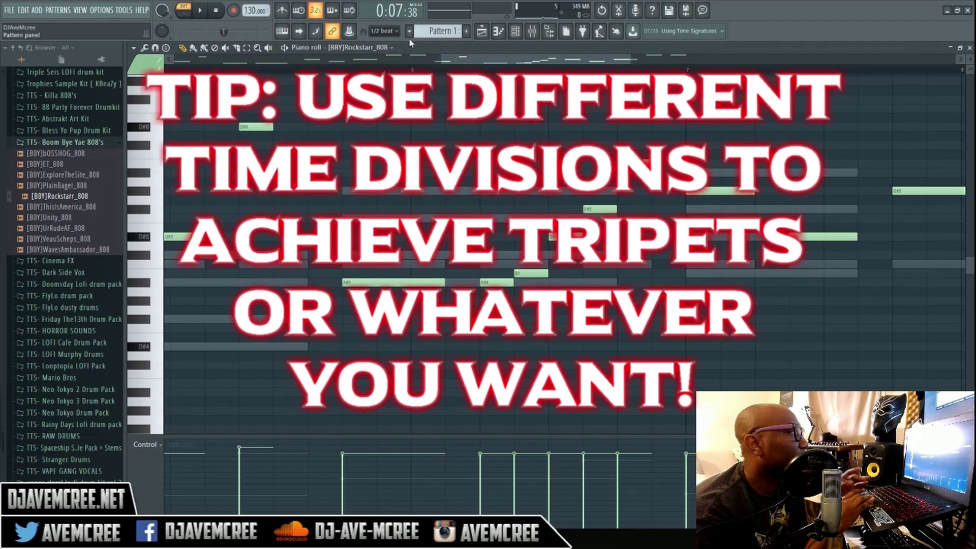
Change the piano roll grid snap to 1/6 beat for triplet note placement.
click(398, 33)
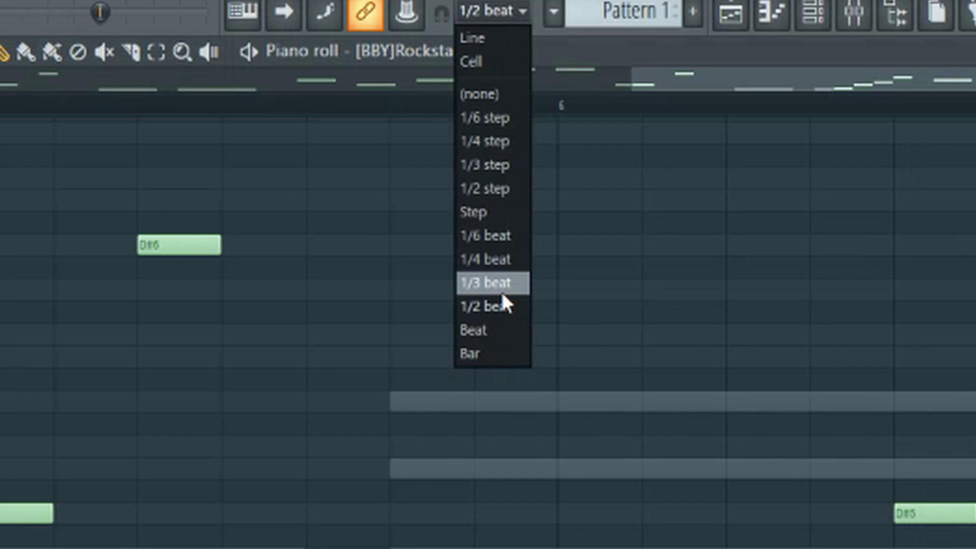
click(498, 243)
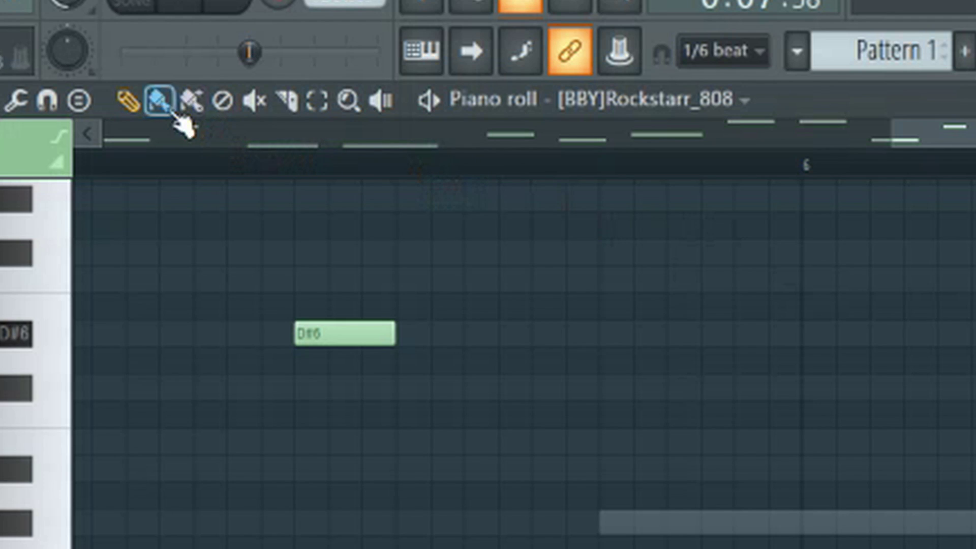
Paint a quick roll of short B5 808 notes near bar 6 and play it back.
click(170, 112)
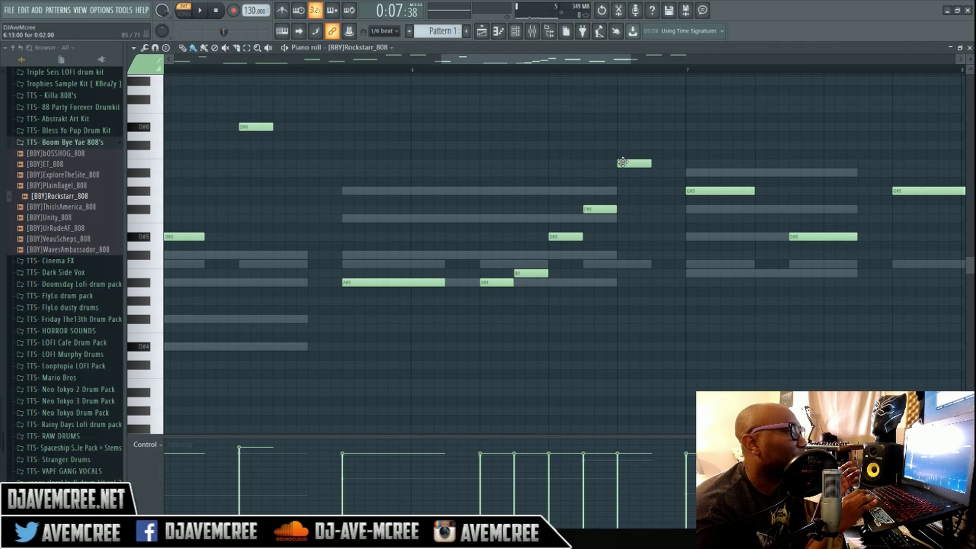
click(619, 164)
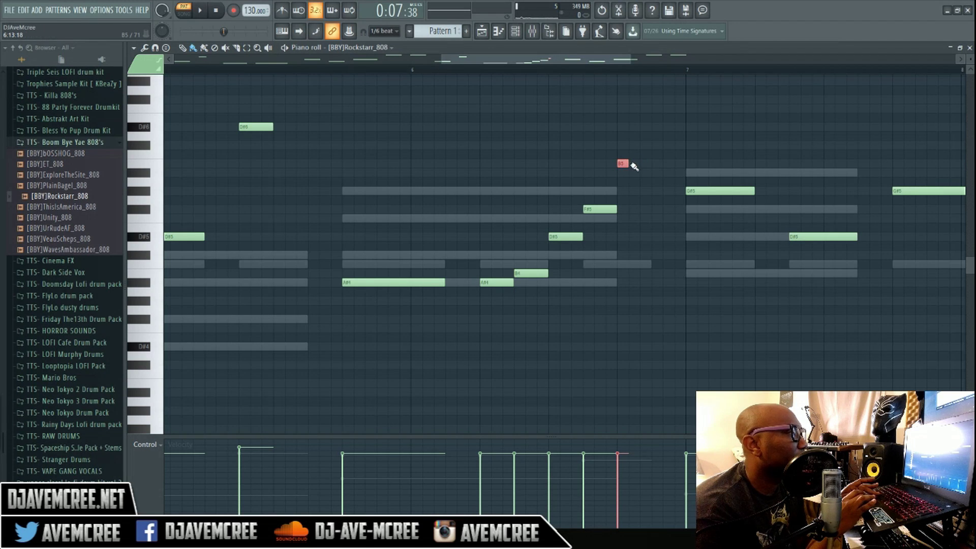
drag(635, 166, 641, 166)
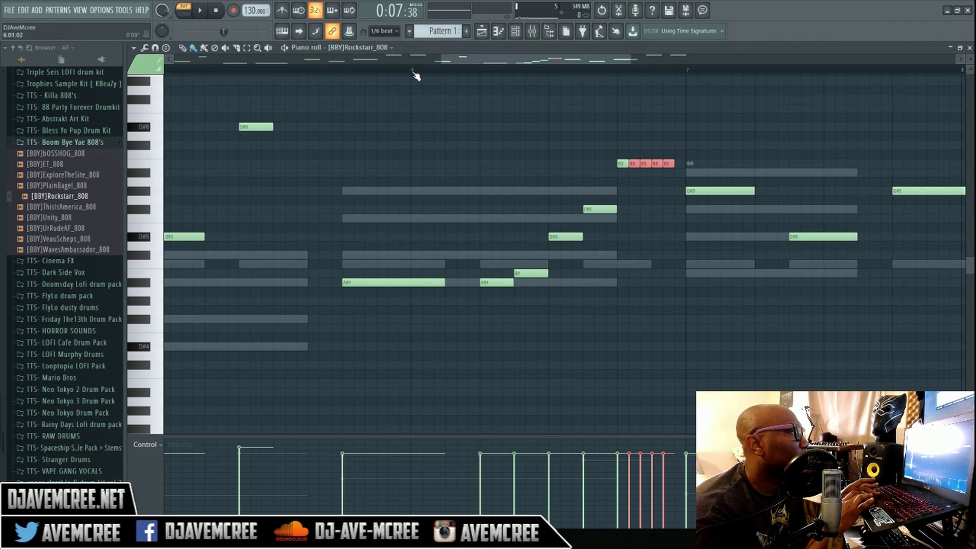
key(space)
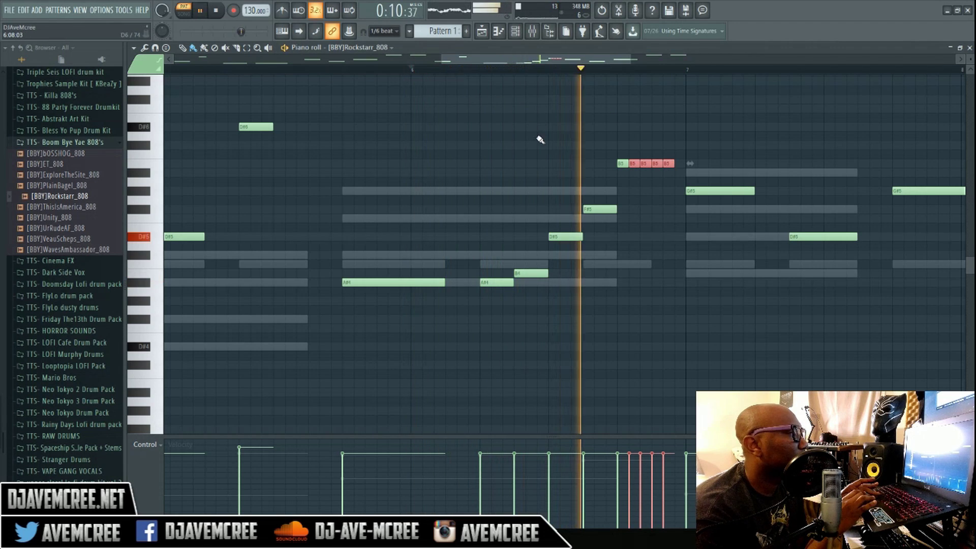
key(space)
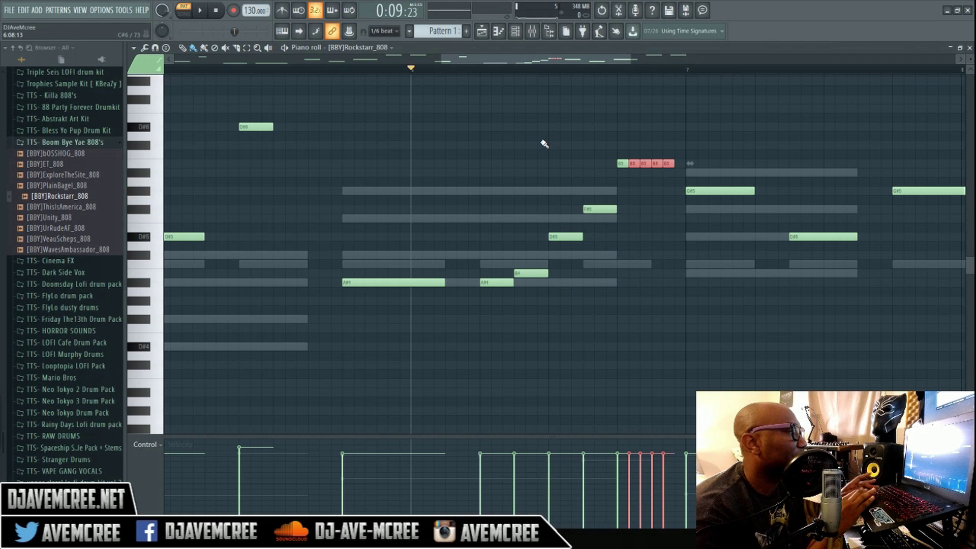
Rework the bar 8 notes into a descending short-note run from D#6 to D#5, starting playback at bar 8.
drag(969, 264, 970, 173)
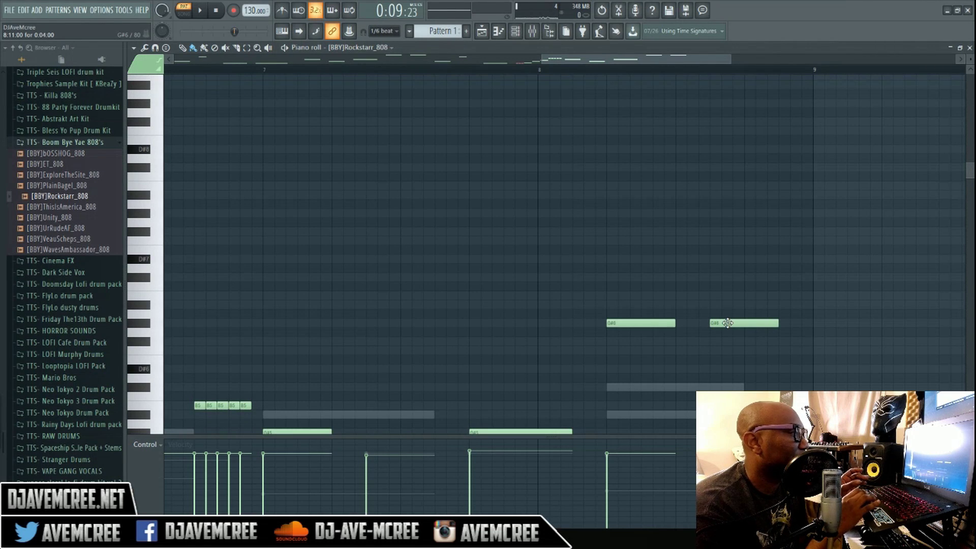
mouse_move(727, 323)
mouse_down()
mouse_move(713, 298)
mouse_move(755, 295)
mouse_up()
right_click(712, 298)
drag(723, 314, 767, 313)
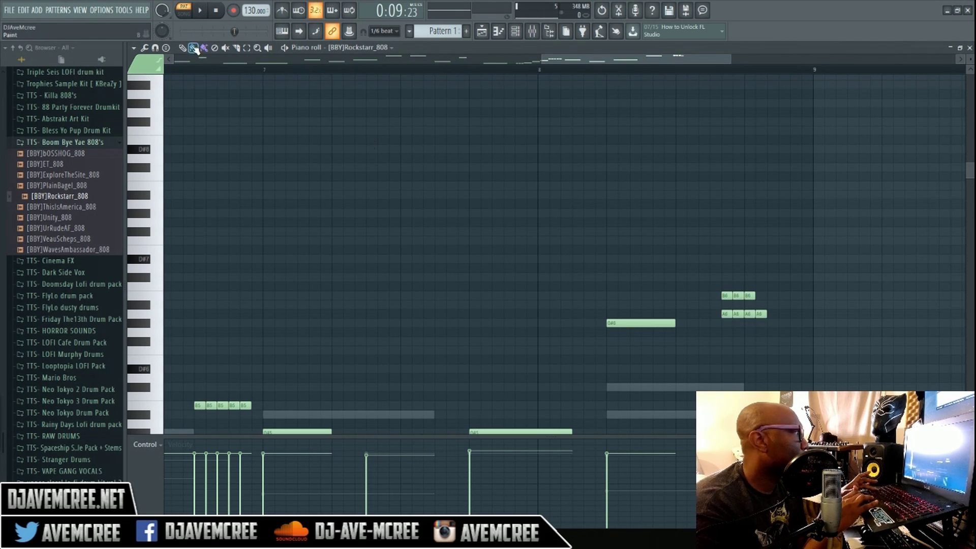
scroll(370, 104, down, 1)
right_click(744, 286)
drag(738, 268, 738, 295)
drag(749, 268, 749, 323)
click(539, 71)
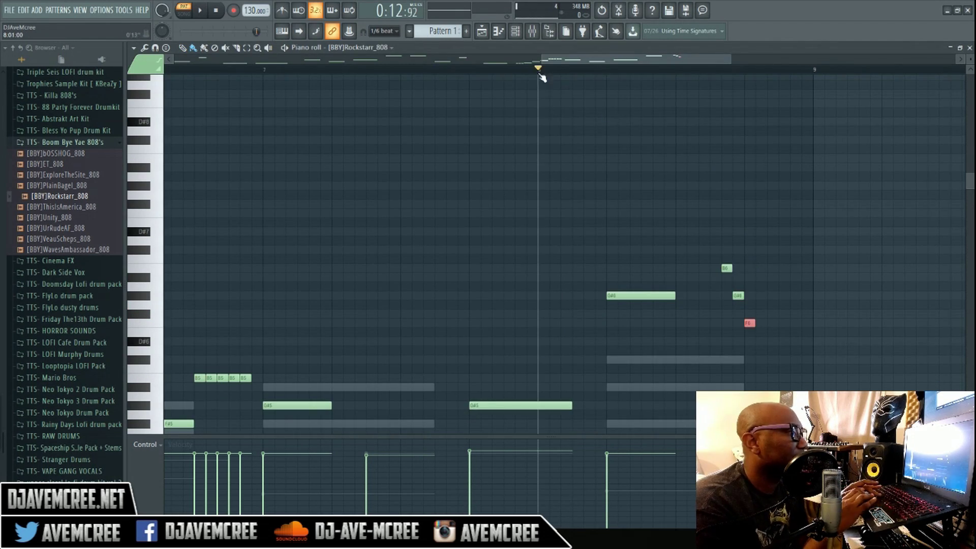
drag(969, 183, 971, 213)
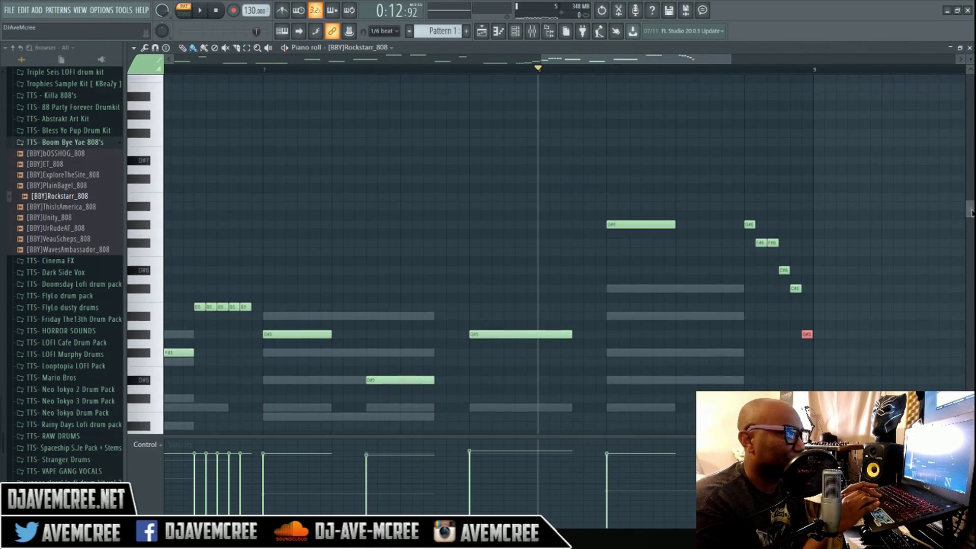
drag(610, 61, 664, 61)
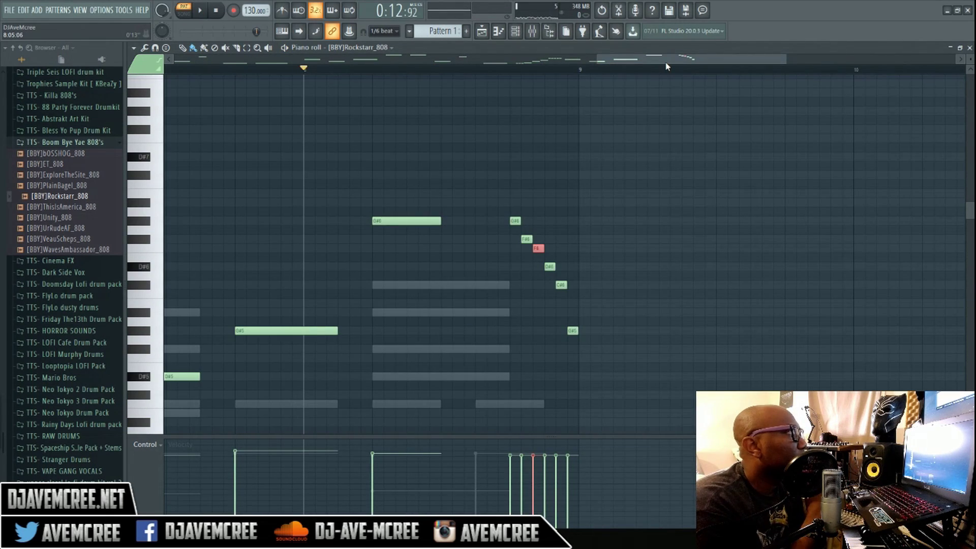
Switch the piano roll control lane to Note pan for the 808 notes.
click(159, 446)
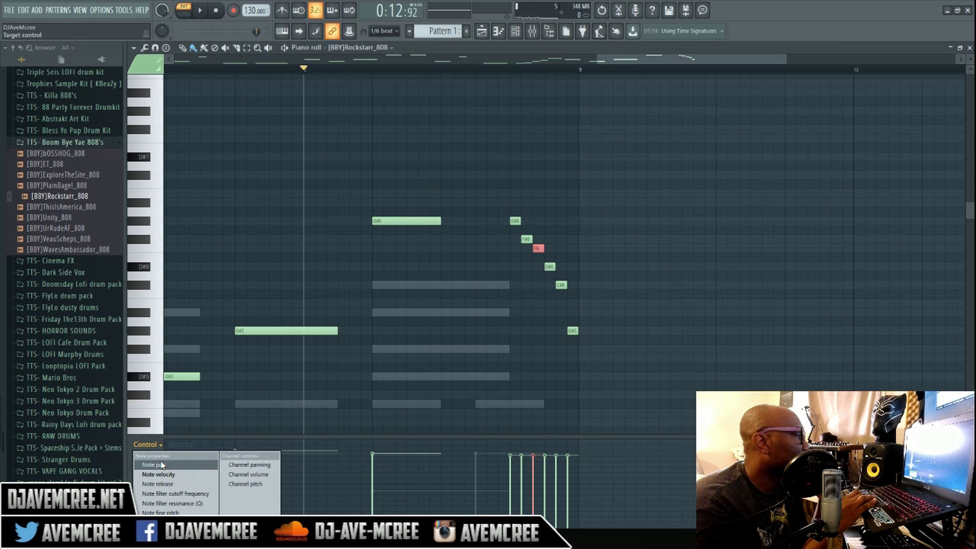
click(122, 328)
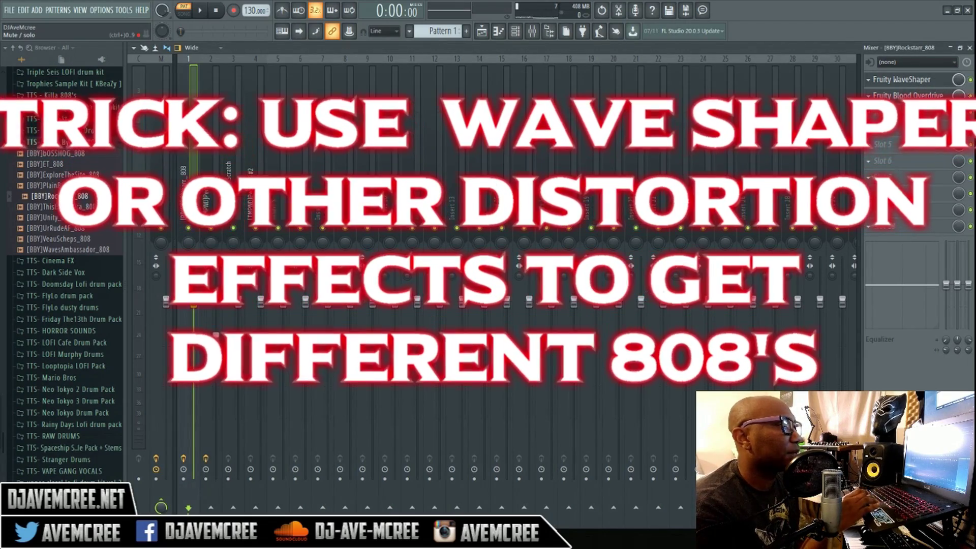
Load the Bitmunched curve into Fruity WaveShaper, audition it, then close the plugin windows.
click(913, 89)
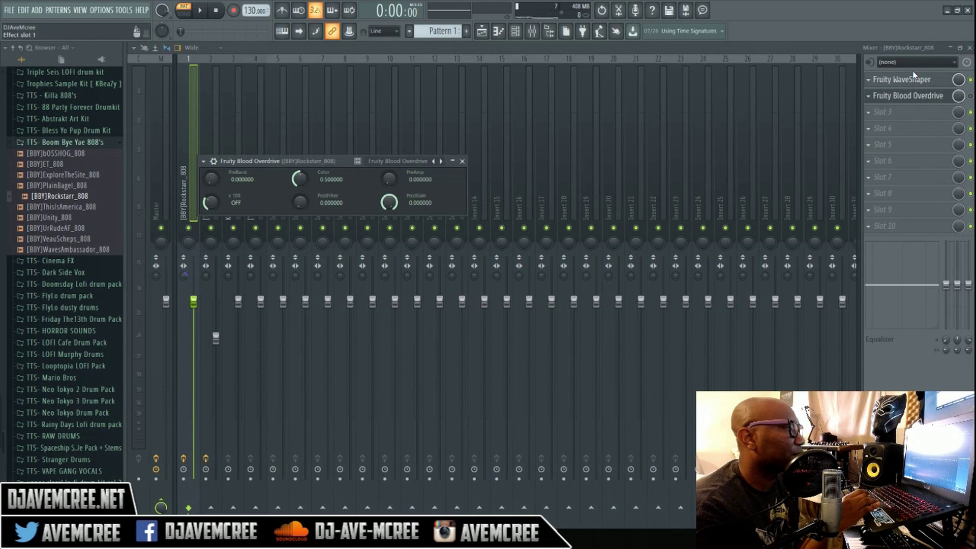
click(913, 80)
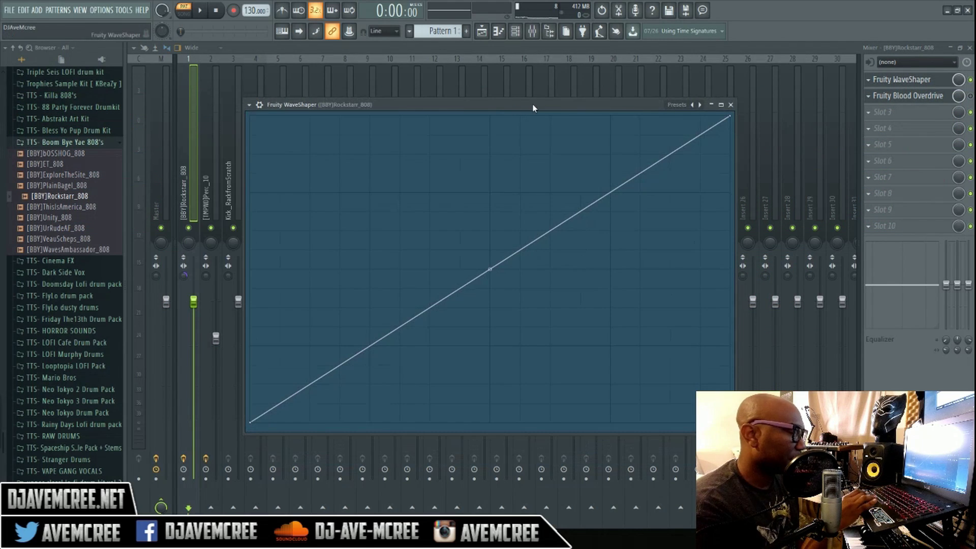
click(676, 105)
click(669, 120)
key(space)
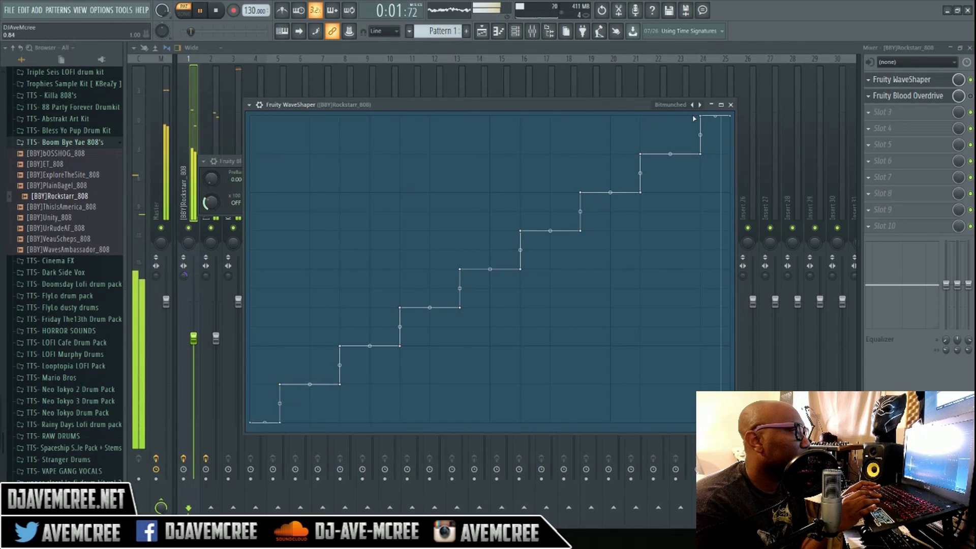
key(space)
key(F12)
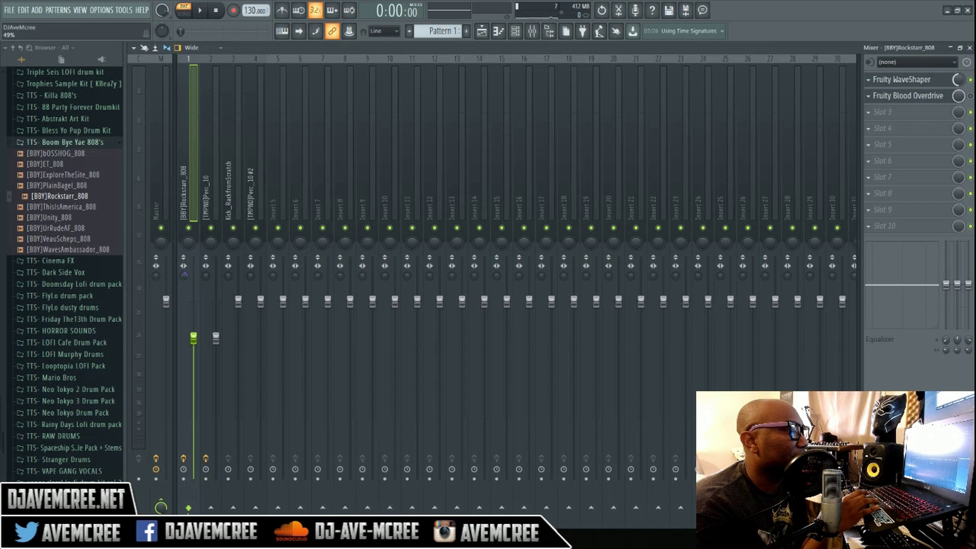
Audition the Class B dist and Cold valves WaveShaper presets, settling on Cold valves, and replay the beat.
click(956, 79)
click(699, 104)
key(space)
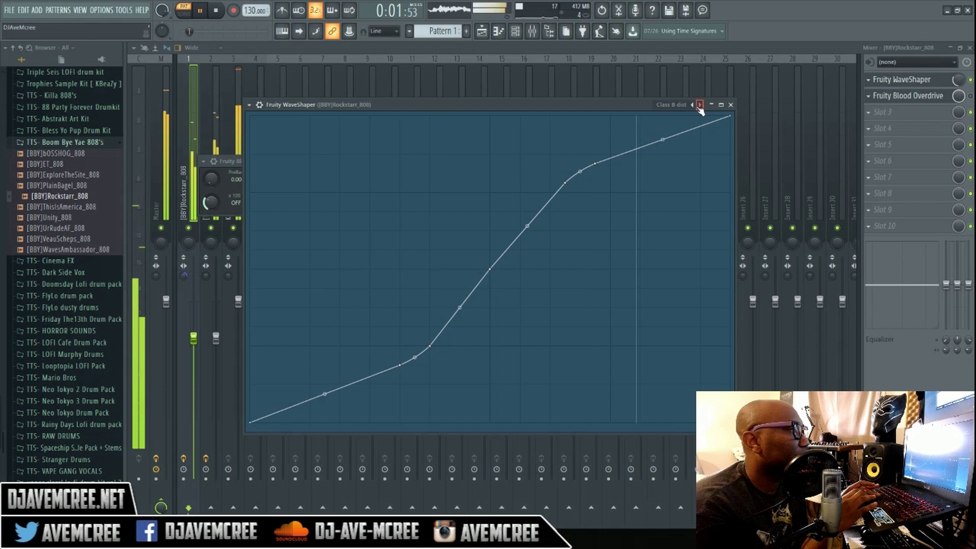
click(699, 105)
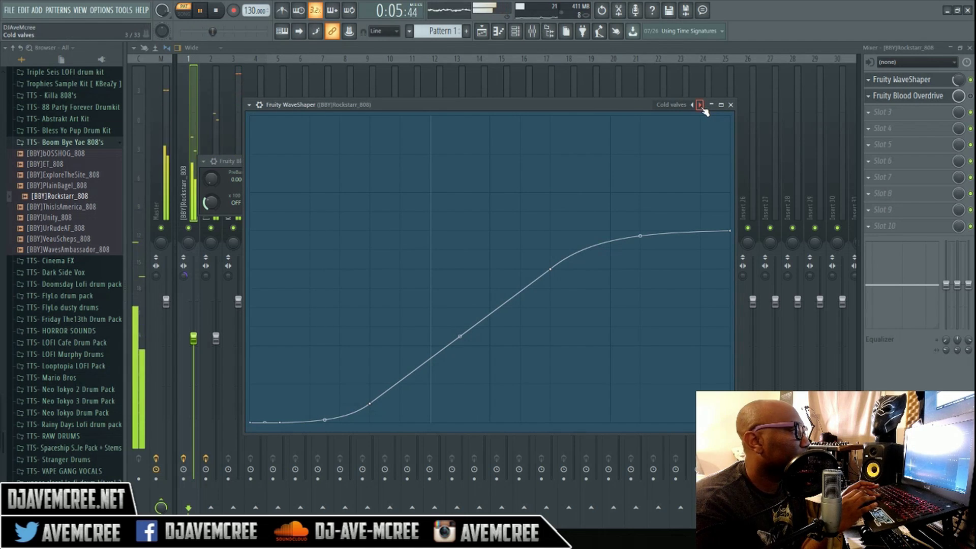
click(730, 104)
key(space)
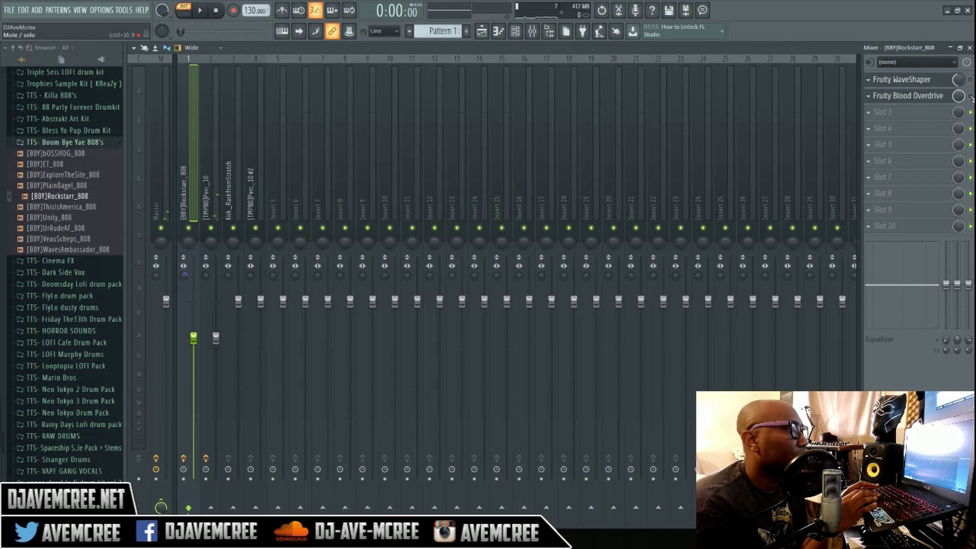
click(925, 99)
click(914, 99)
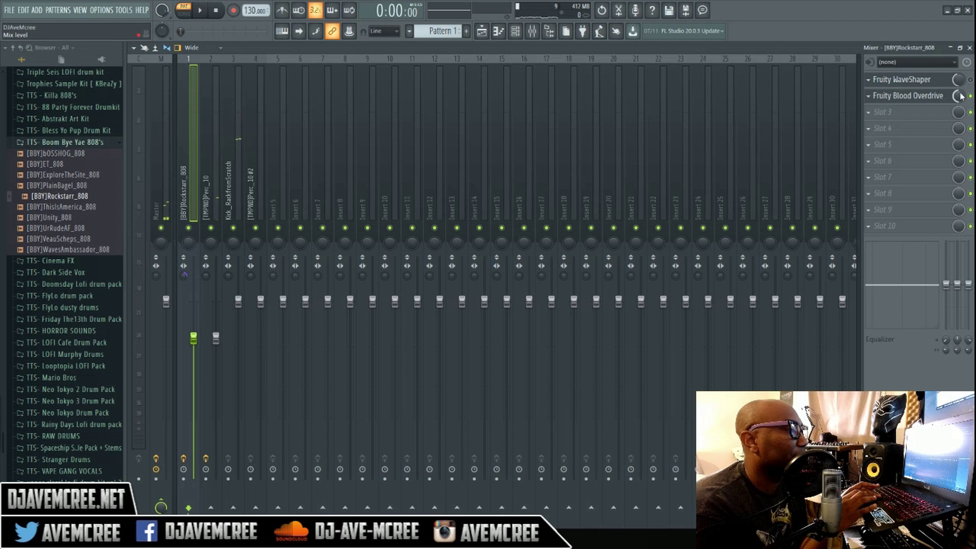
key(space)
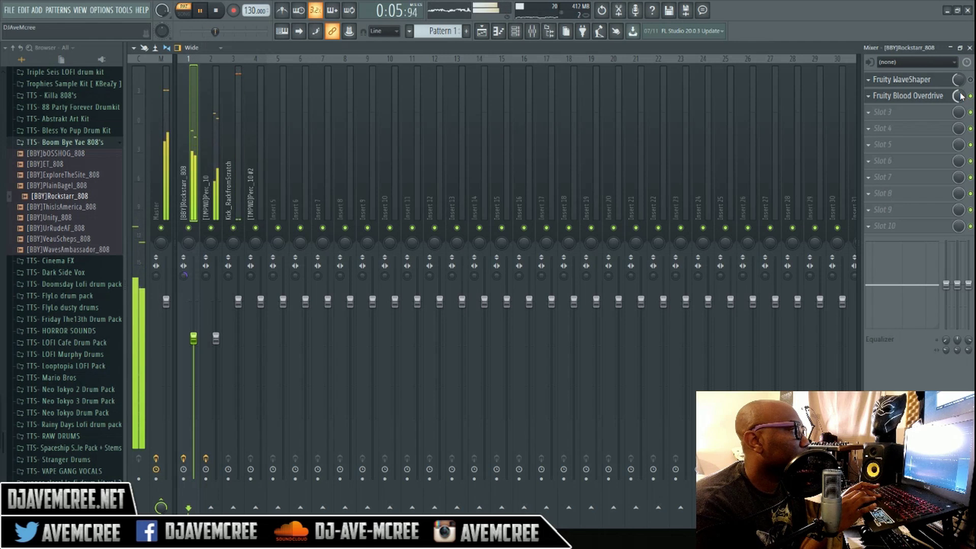
key(space)
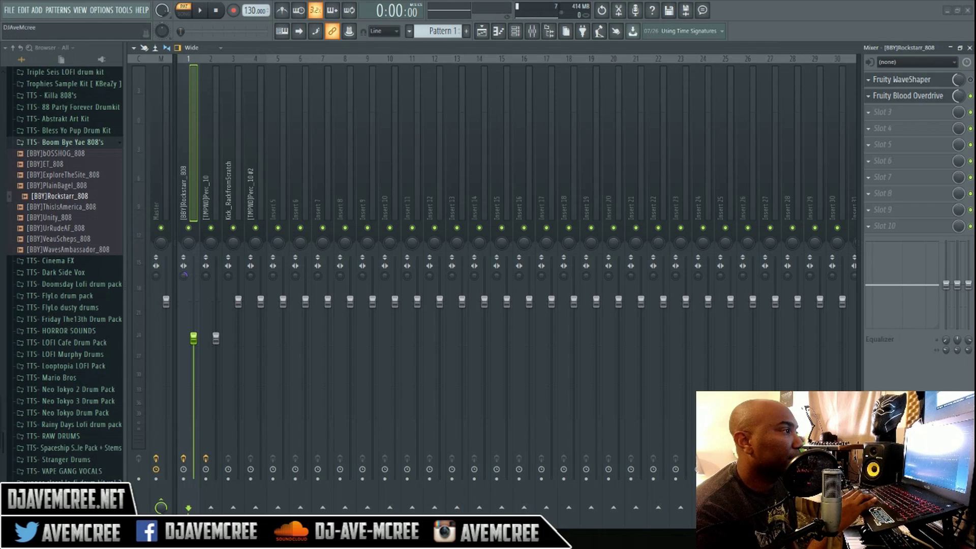
Load RBass Stereo into the 808 insert's third effect slot and play the beat.
click(871, 115)
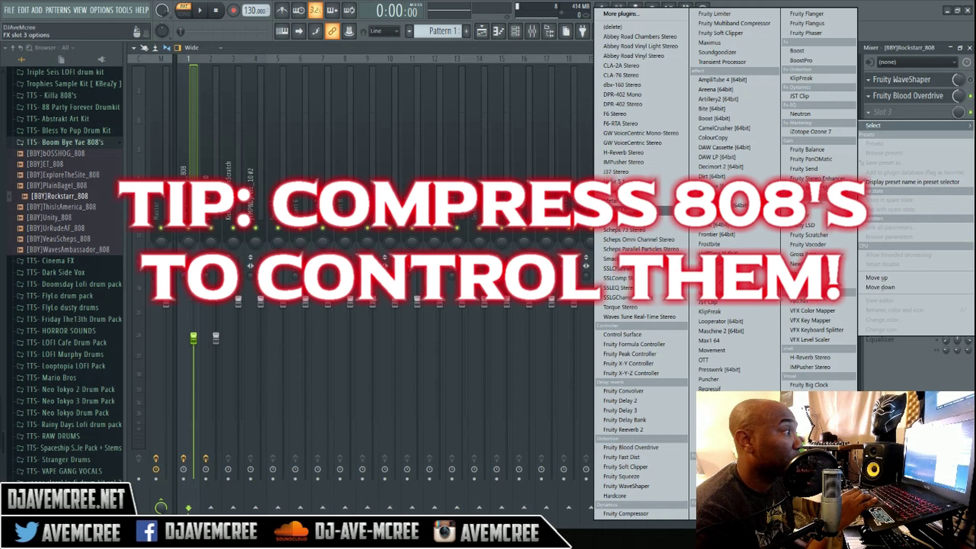
click(621, 200)
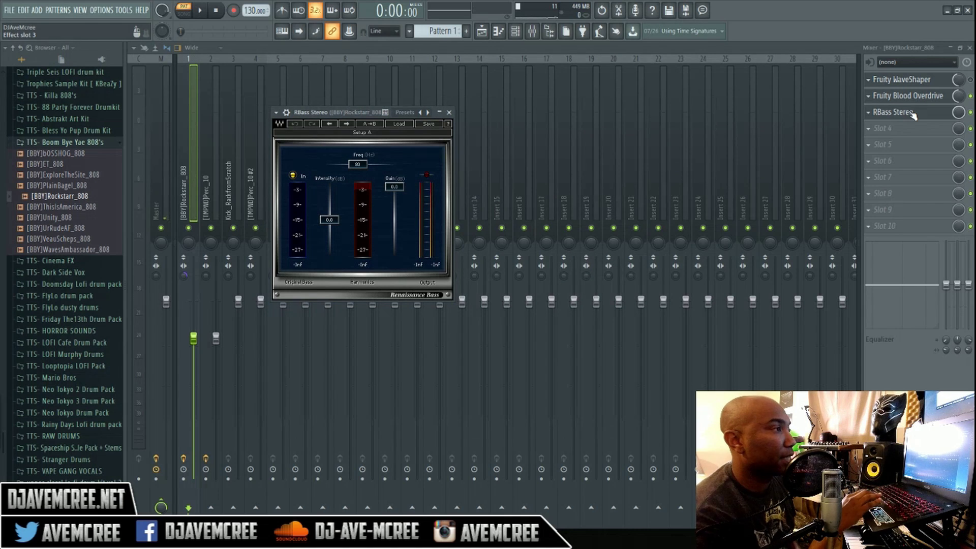
key(space)
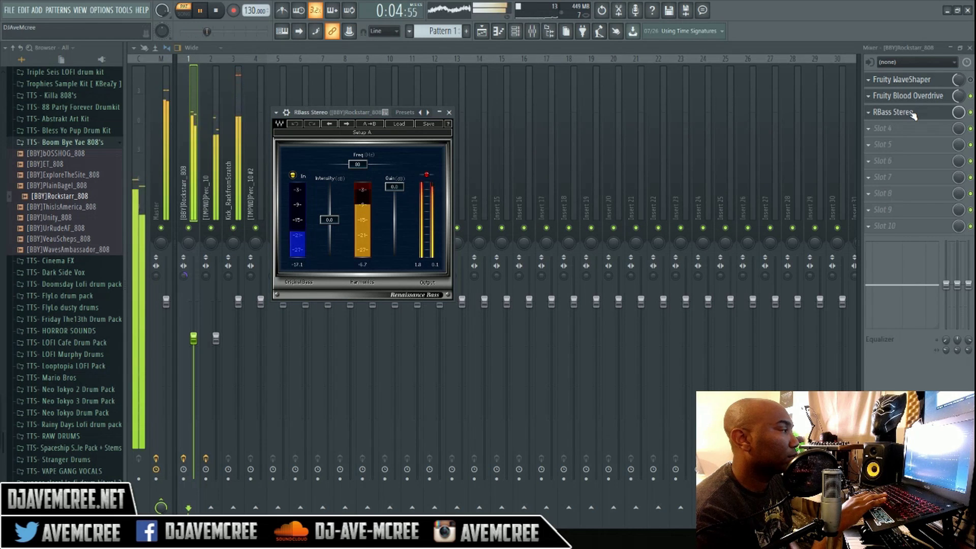
key(space)
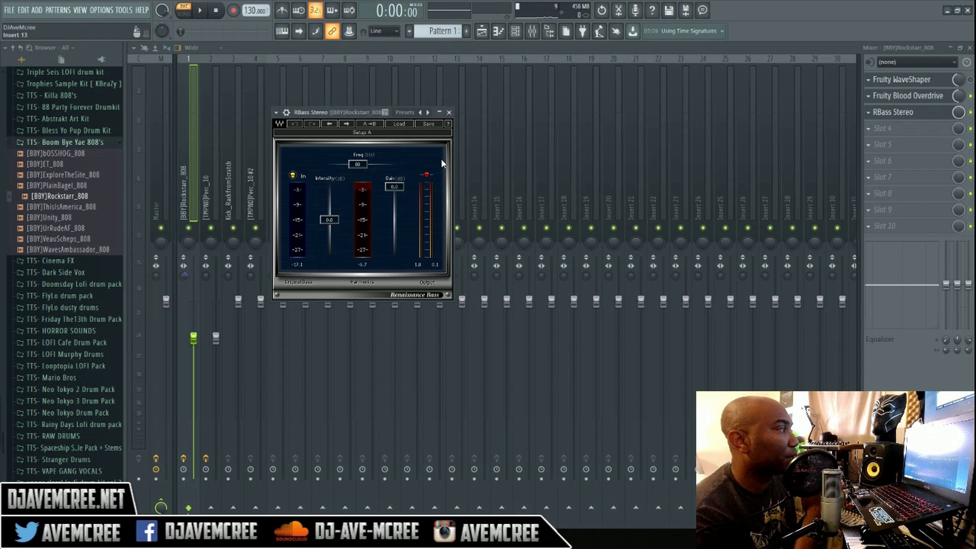
While playing, set RBass Gain to -3.8 dB, Intensity to 9.0 and frequency to 56 Hz.
key(space)
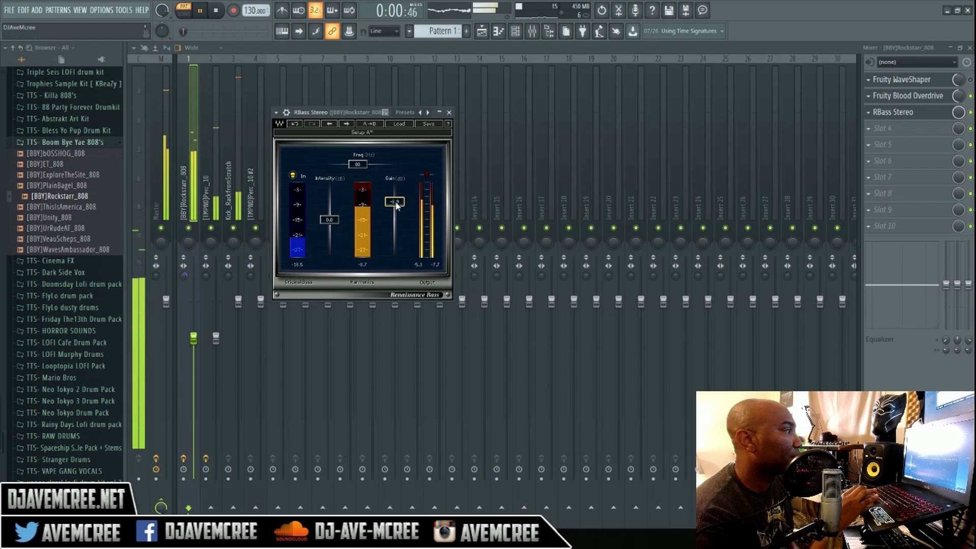
drag(394, 186, 394, 199)
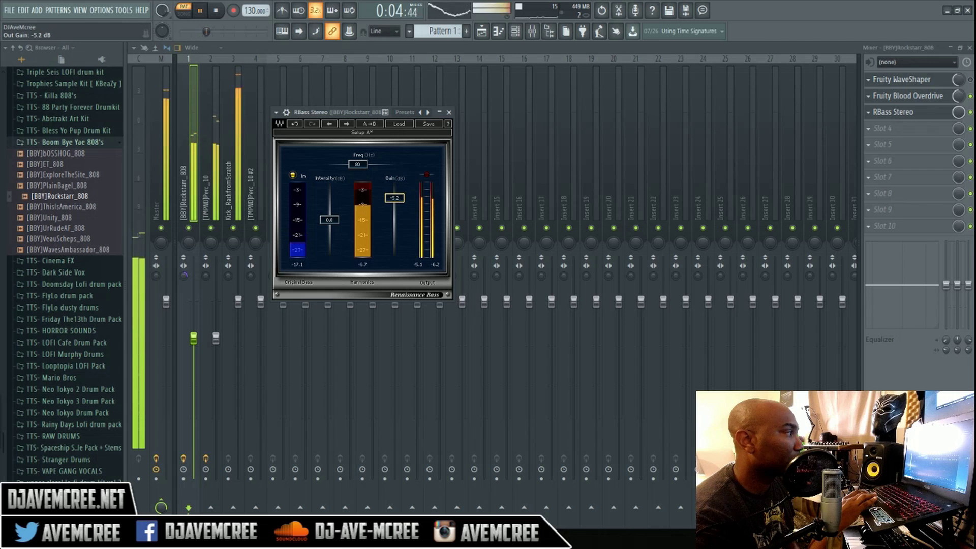
drag(394, 198, 394, 190)
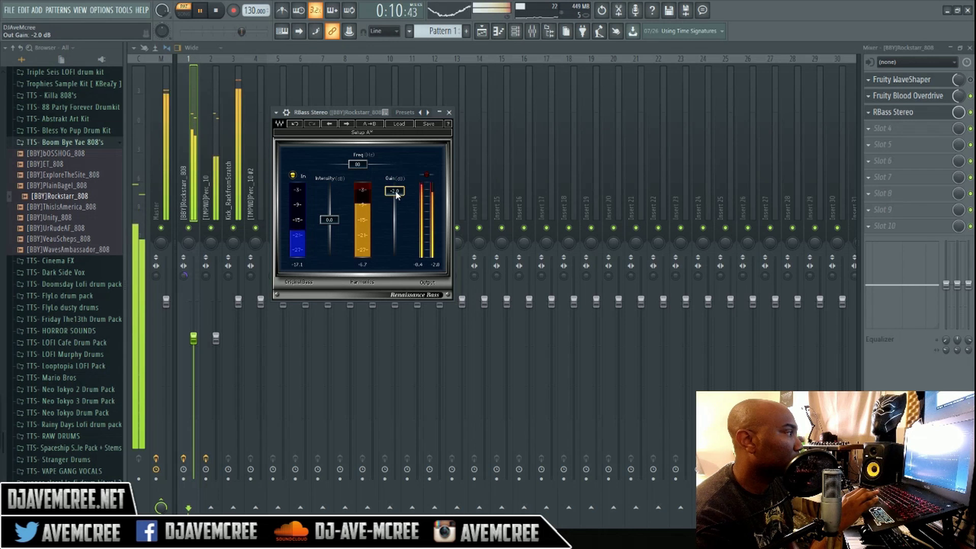
key(space)
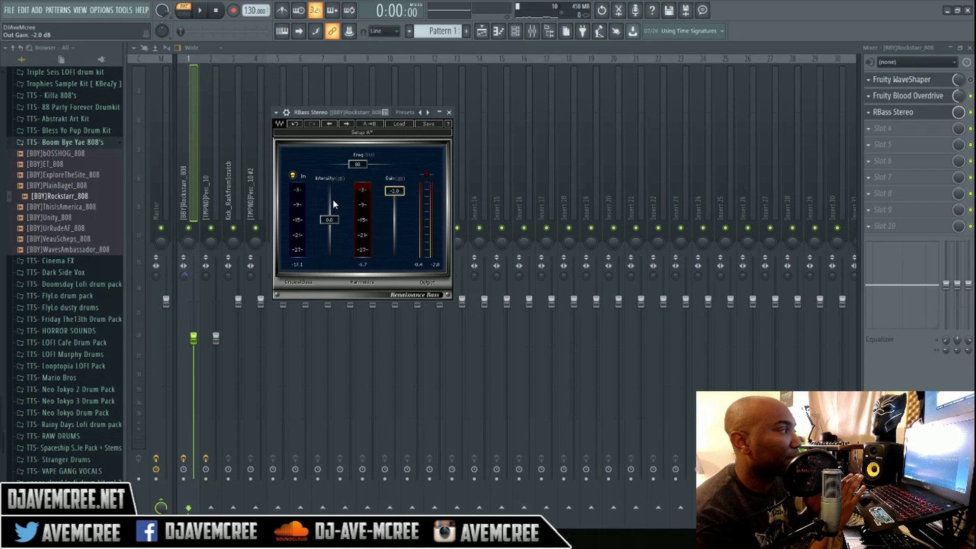
key(space)
drag(332, 199, 379, 183)
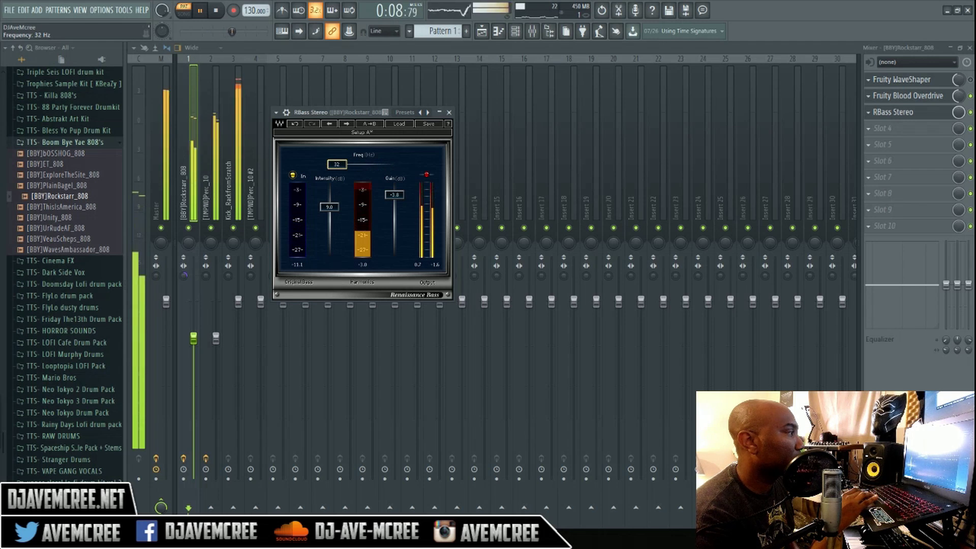
drag(336, 164, 349, 153)
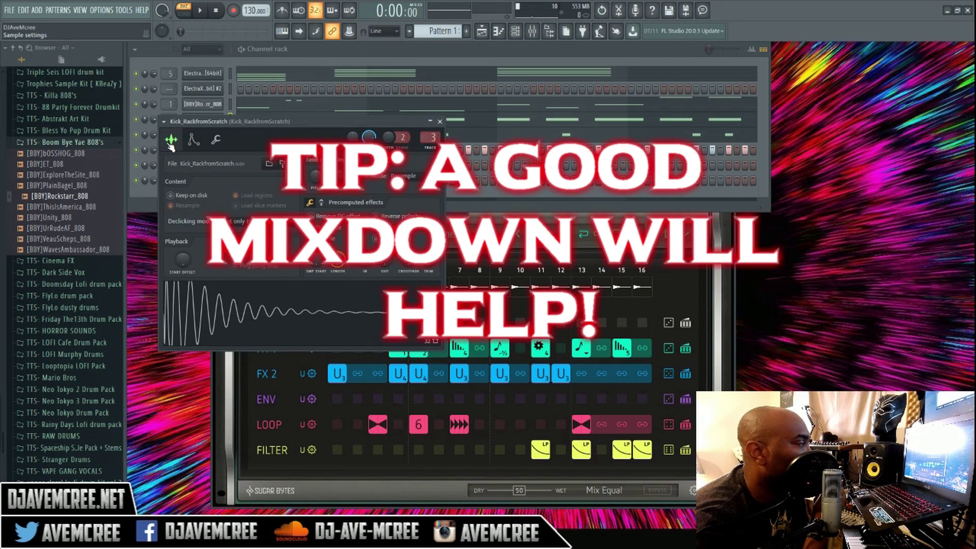
Raise the kick channel volume to 148% (10.5 dB) in its wrench tab during playback, then show the Mixer.
click(216, 140)
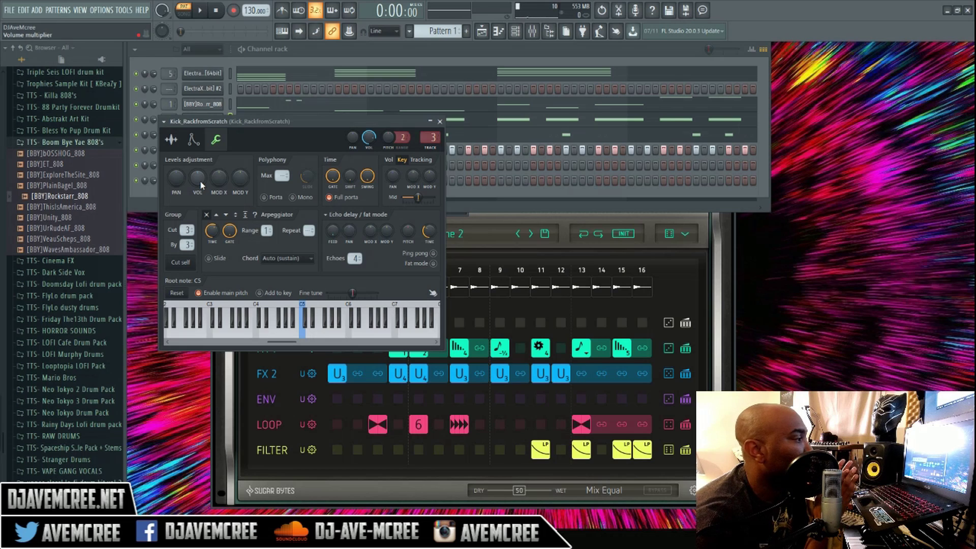
key(space)
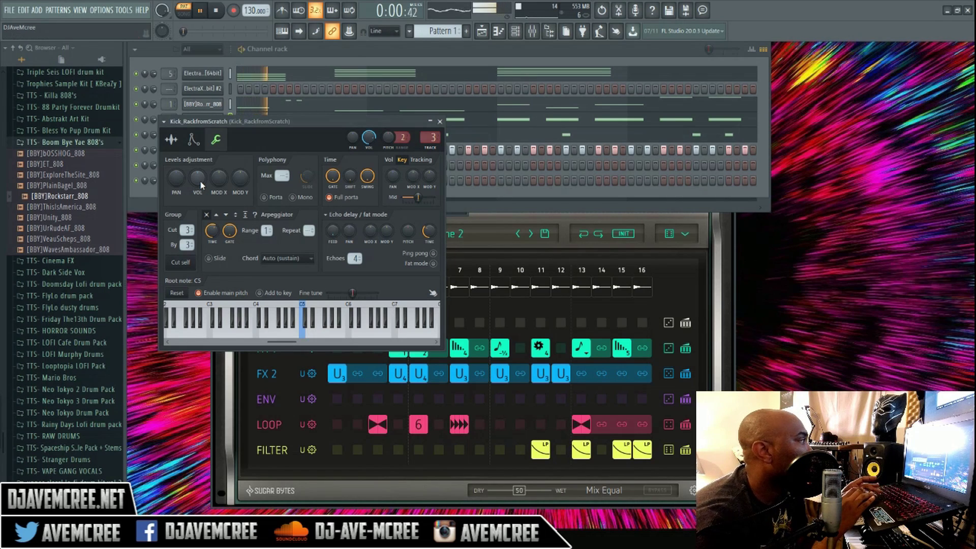
mouse_move(200, 180)
mouse_down()
mouse_move(200, 163)
mouse_move(200, 176)
mouse_up()
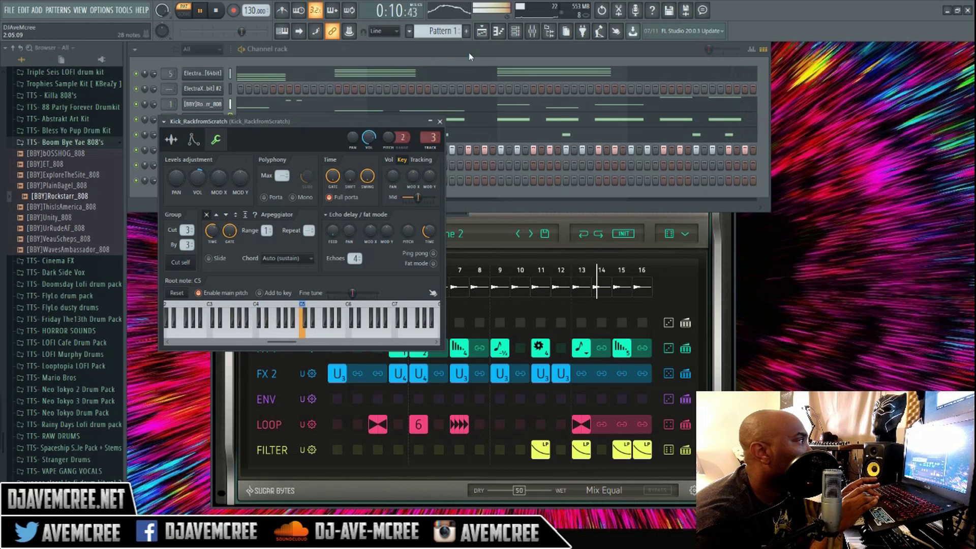
click(532, 31)
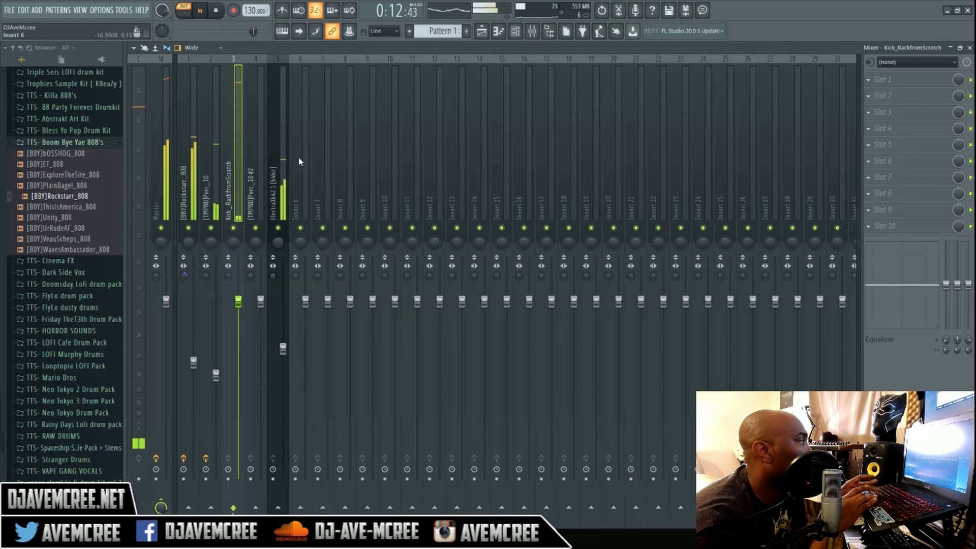
Mute mixer insert 5, the ElectraX synth.
click(277, 228)
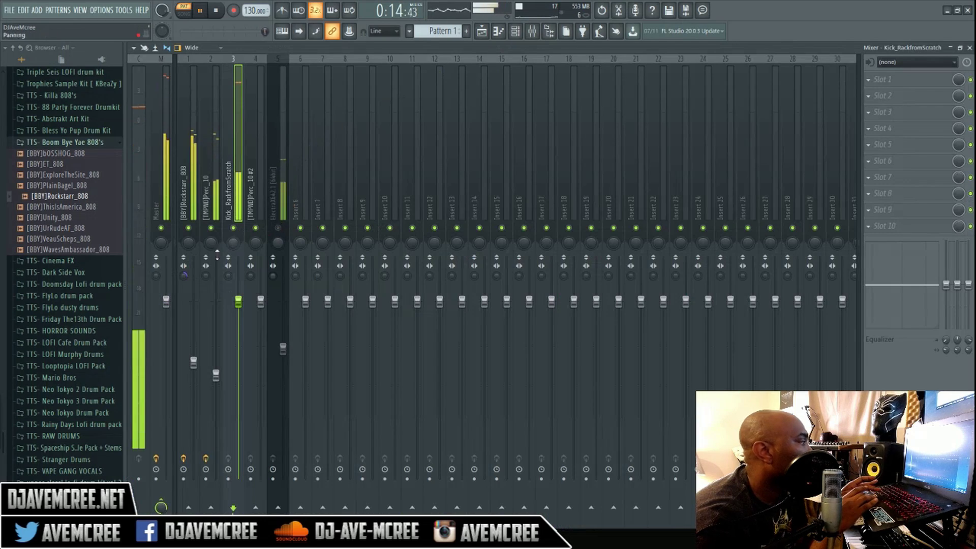